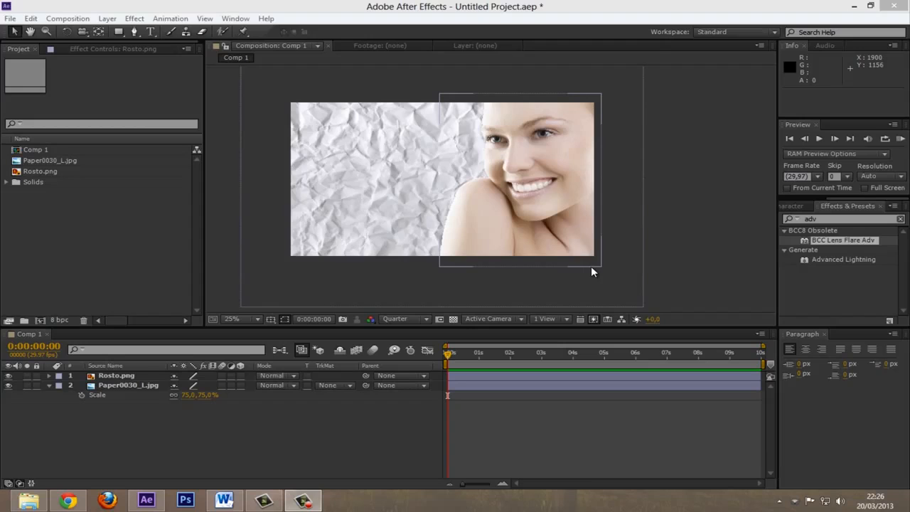
Preview the Paper0030_L.jpg and Rosto.png footage, checking the transparent area of Rosto.png with the transparency grid.
click(57, 162)
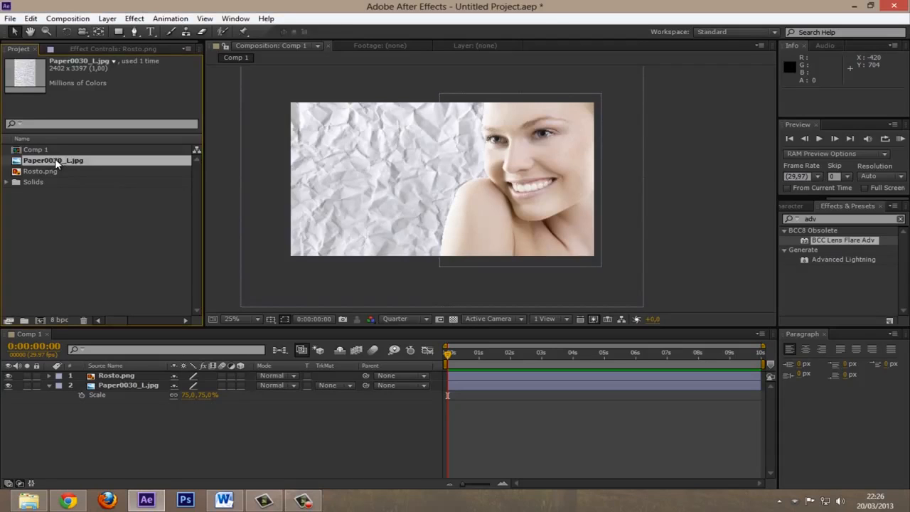
double_click(57, 163)
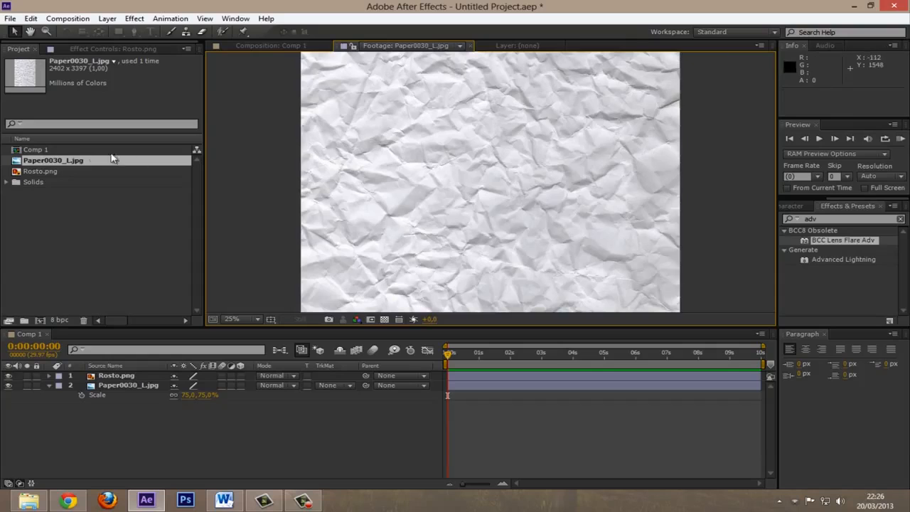
double_click(40, 172)
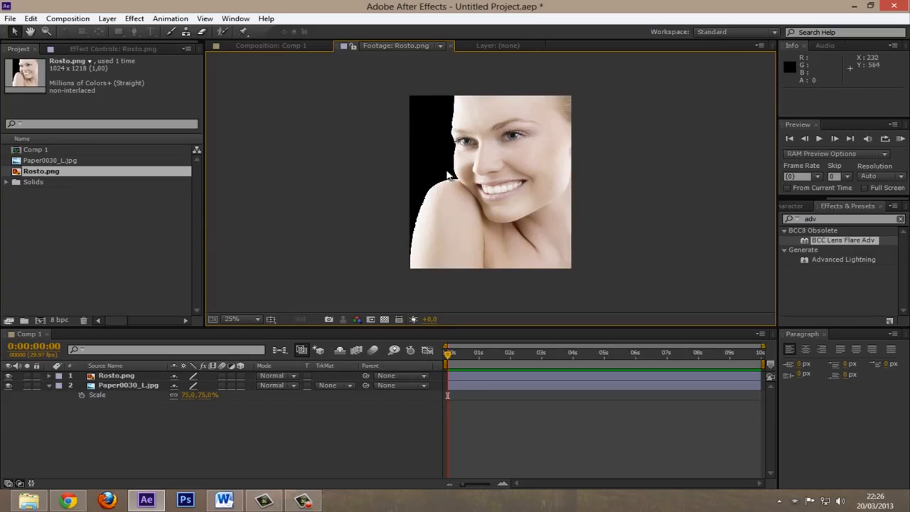
click(386, 317)
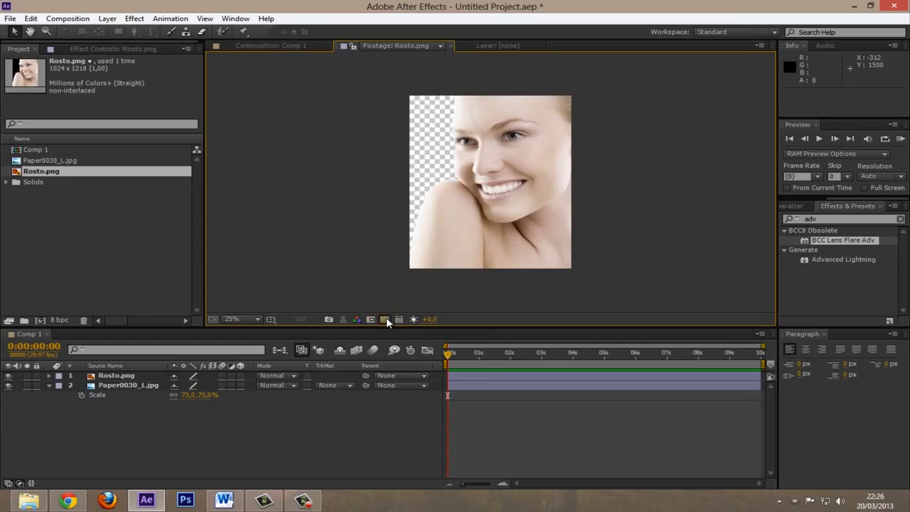
click(386, 317)
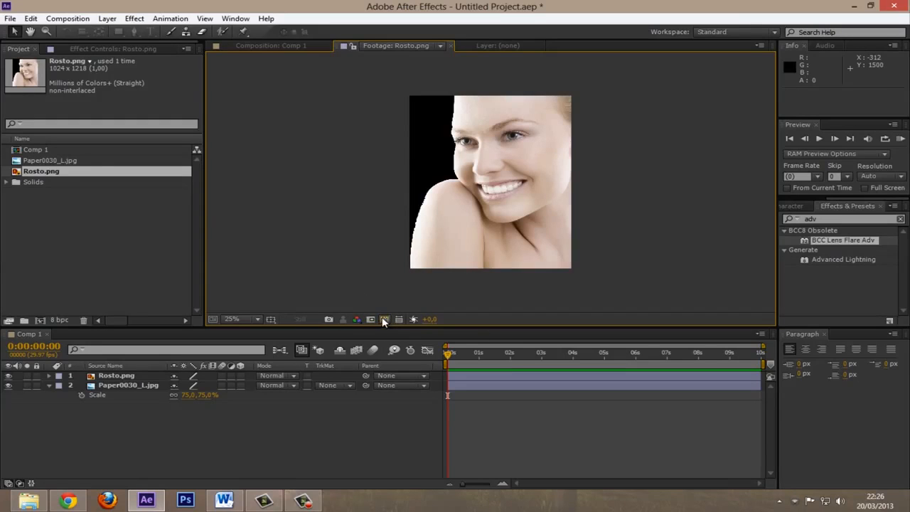
Return to Comp 1 and scrub through its first two seconds to review the paper and face layers.
click(147, 366)
click(147, 386)
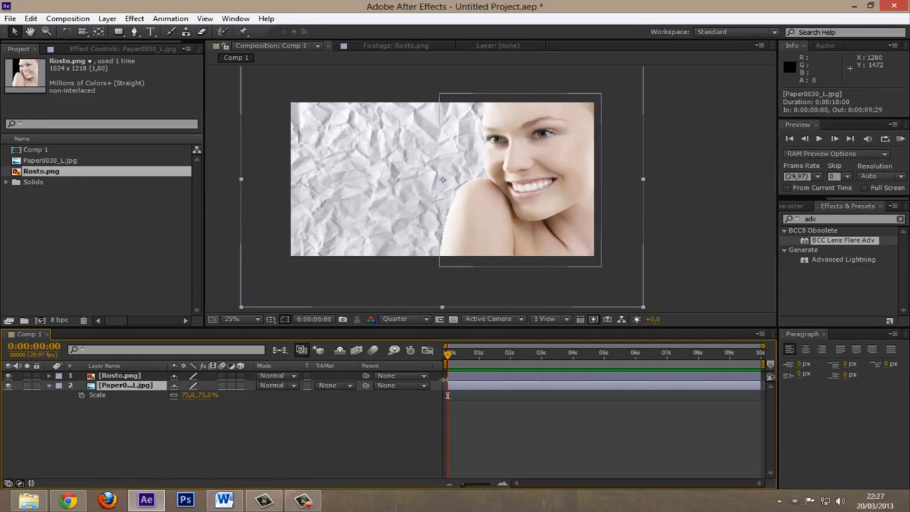
drag(449, 352, 506, 353)
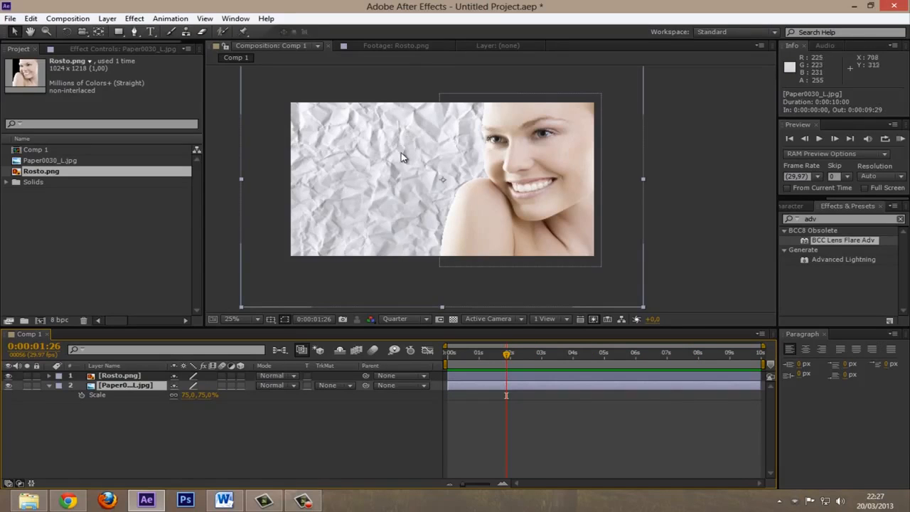
drag(506, 358, 470, 357)
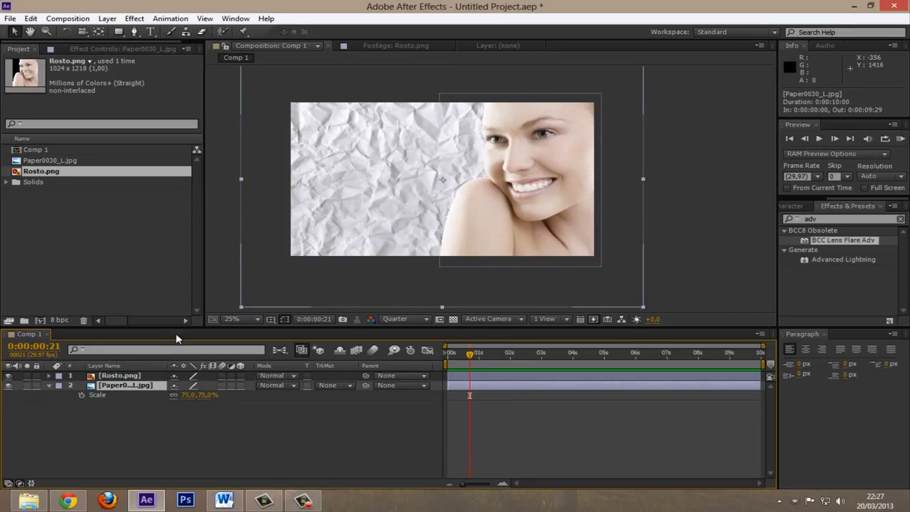
click(163, 423)
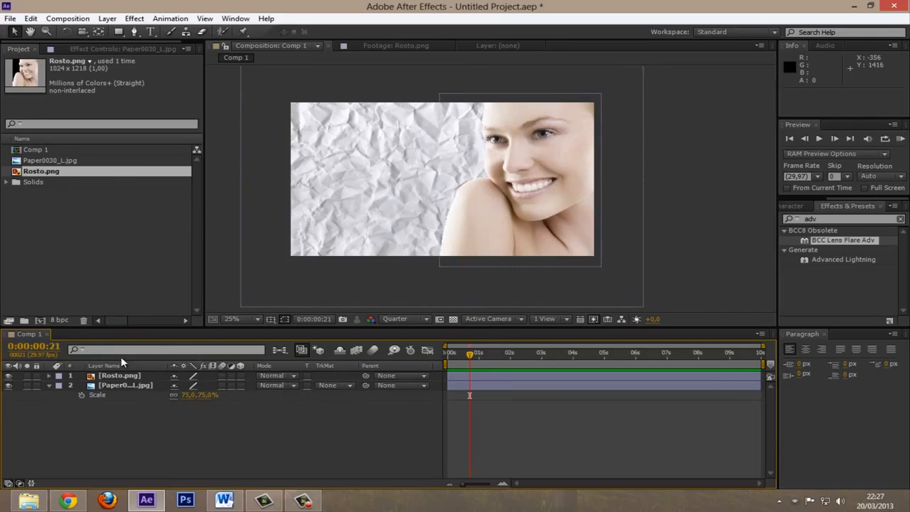
Create a new composition named Teste with the HDTV 1080 29,97 preset and a duration of 10 seconds.
click(41, 321)
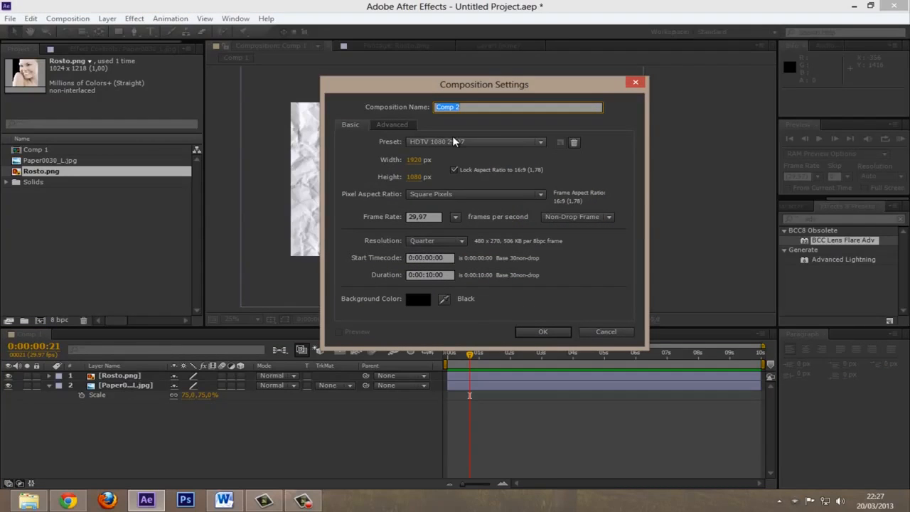
text(Teste)
key(Return)
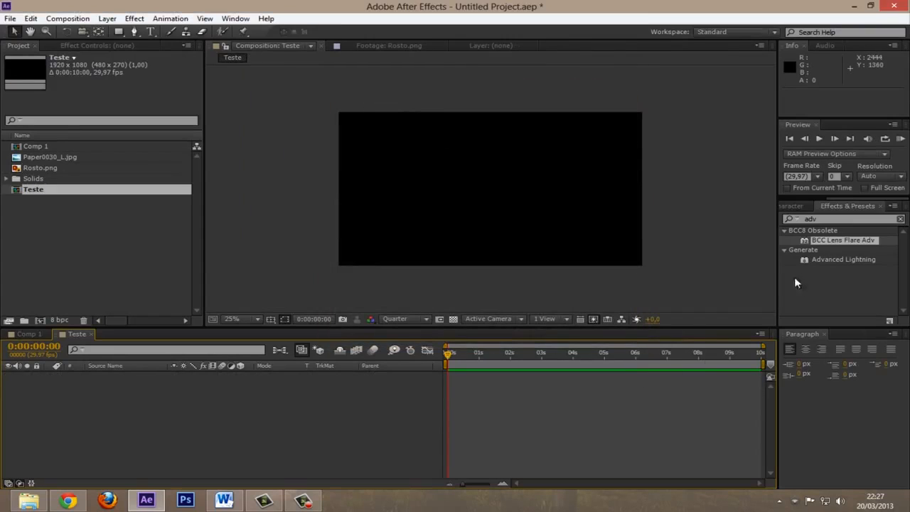
Add a text layer reading TESTE in the Teste composition.
click(151, 31)
click(423, 178)
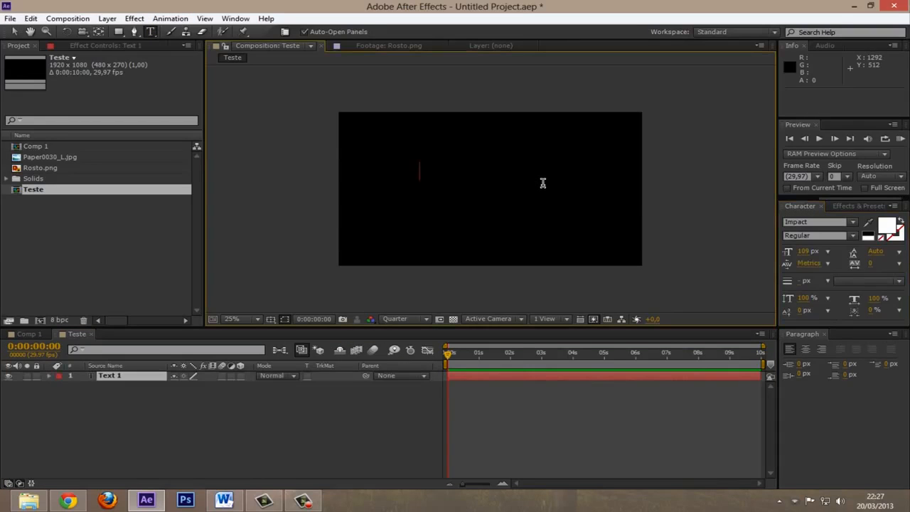
text(TESTE)
Set the font size of the whole TESTE text to 213 px.
key(ctrl+a)
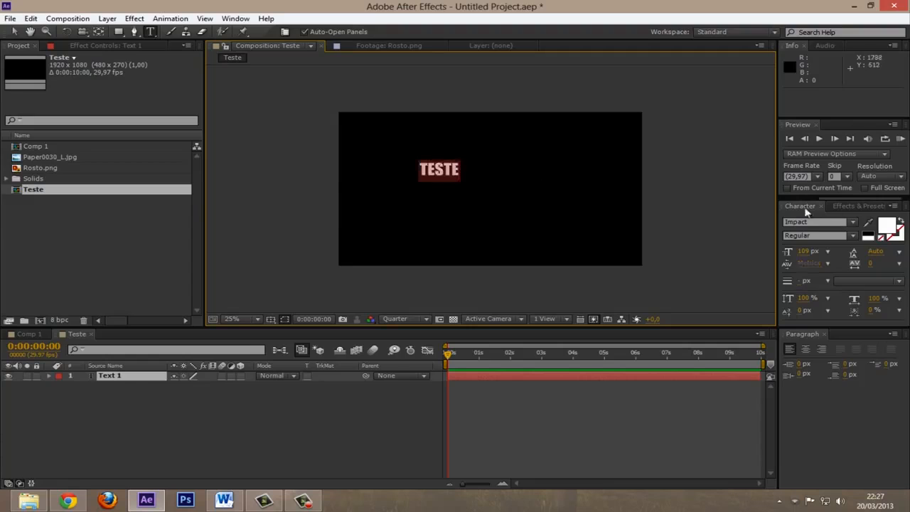
click(804, 251)
drag(861, 244, 860, 242)
Browse through the fonts, set the TESTE text to Kristen ITC and finish editing the text.
click(853, 222)
scroll(849, 310, up, 5)
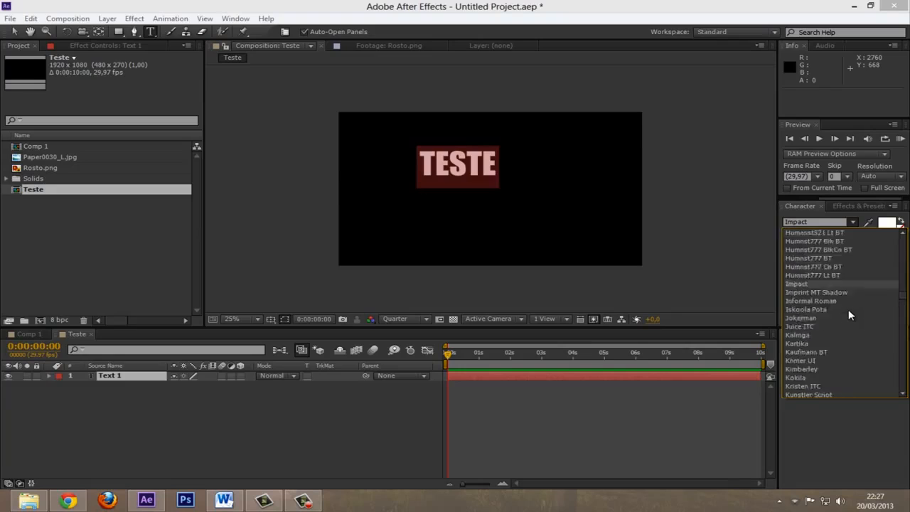
click(841, 315)
key(Down)
key(Down)
key(Down)
key(Down)
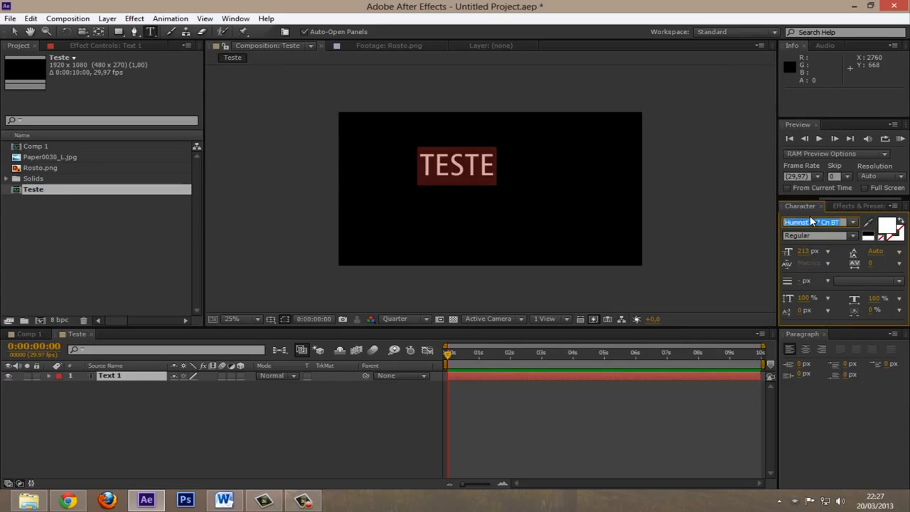
key(Down)
key(Down)
key(Down)
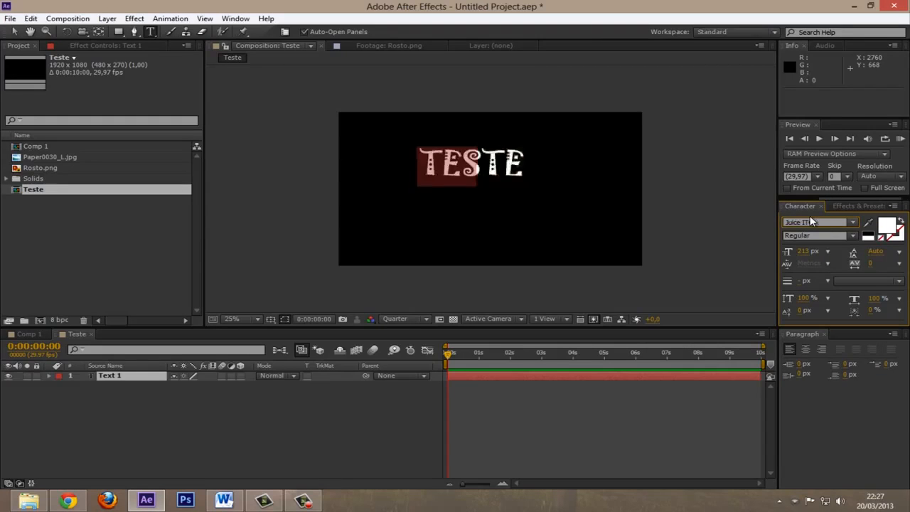
key(Down)
key(Down)
key(Down)
key(Down)
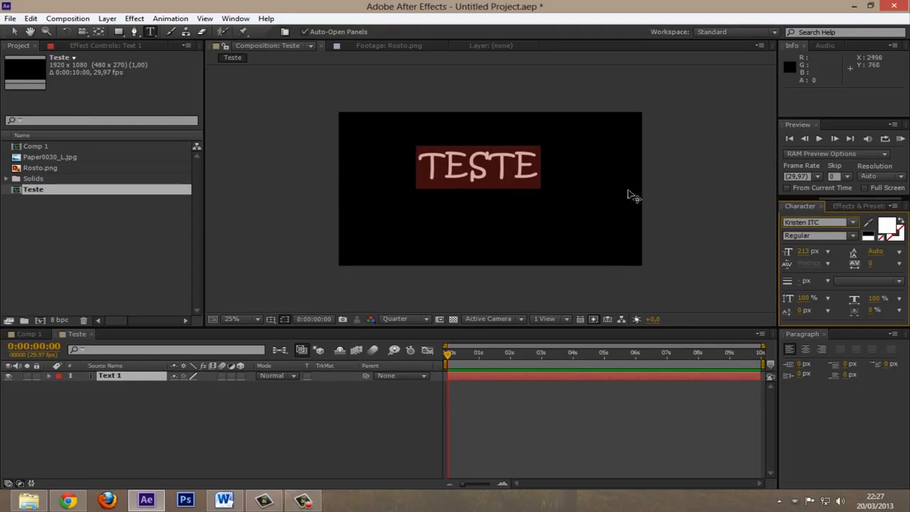
click(489, 170)
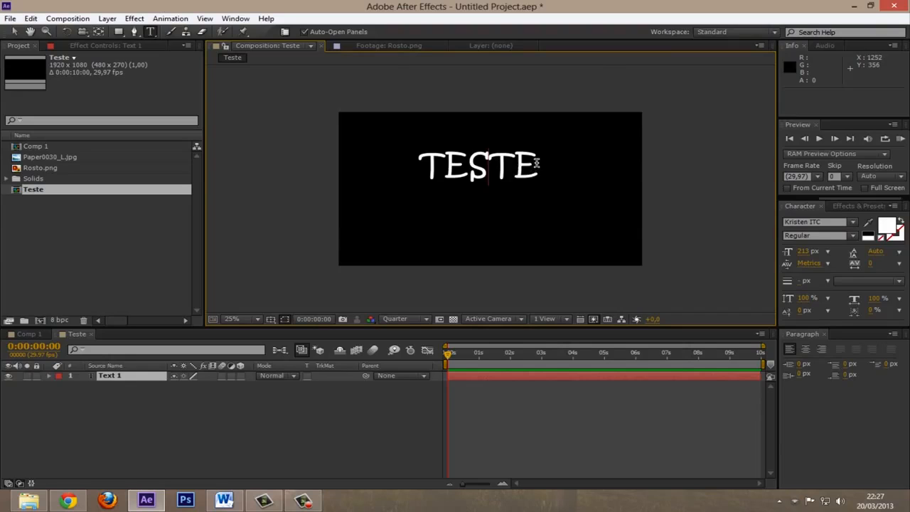
drag(538, 163, 405, 157)
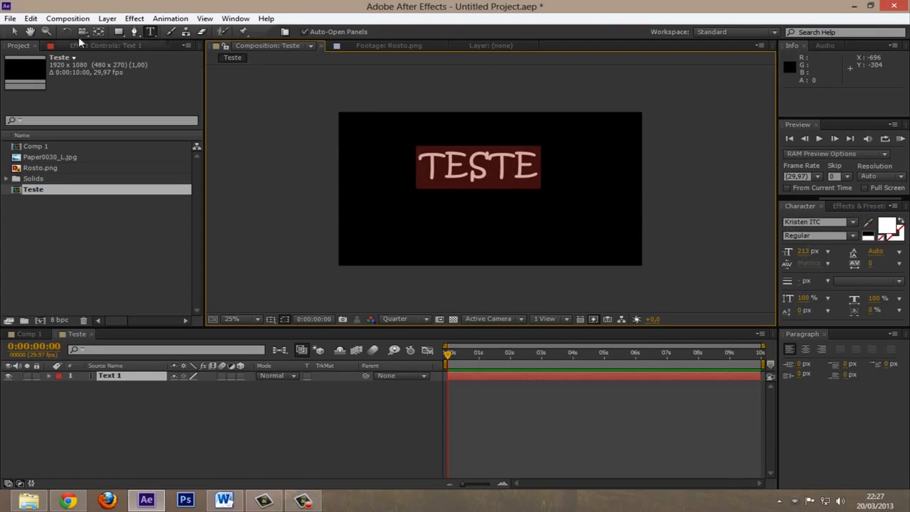
click(15, 31)
key(Caps_Lock)
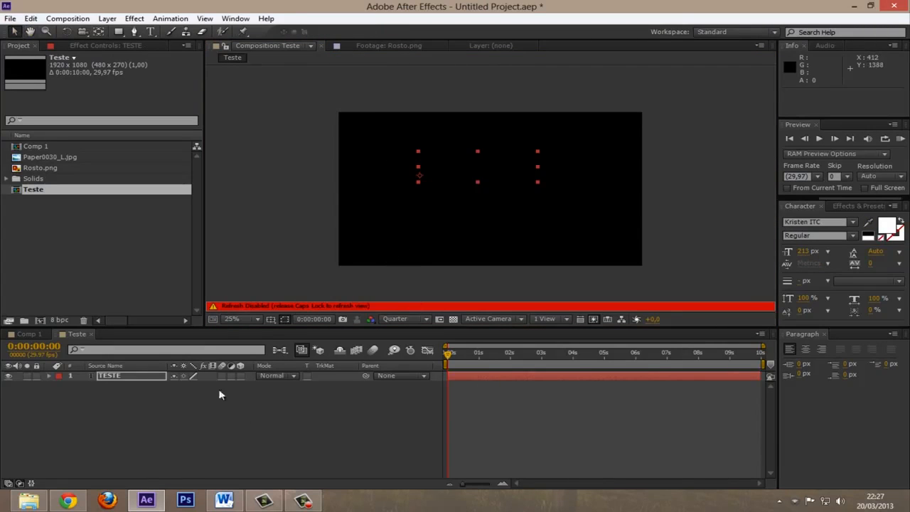
key(Caps_Lock)
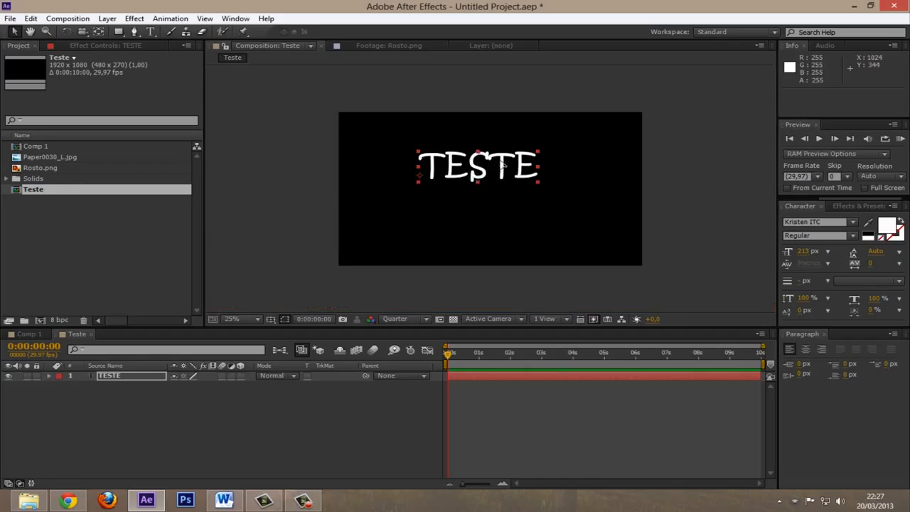
Move the TESTE text to about the middle of the frame and place its anchor point at the word's centre.
drag(473, 170, 485, 196)
key(period)
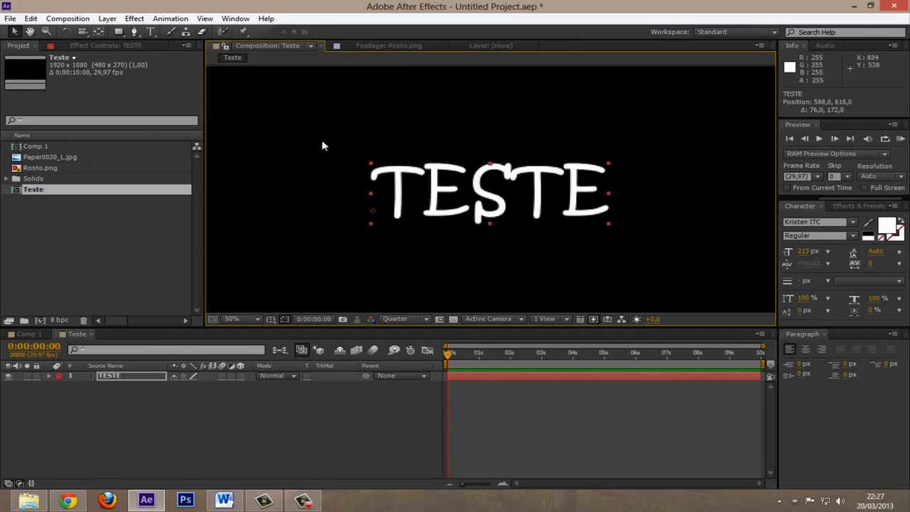
click(100, 32)
drag(379, 204, 491, 195)
Set the composition's preview resolution to Full and inspect the TESTE text up close.
click(409, 320)
click(421, 348)
key(comma)
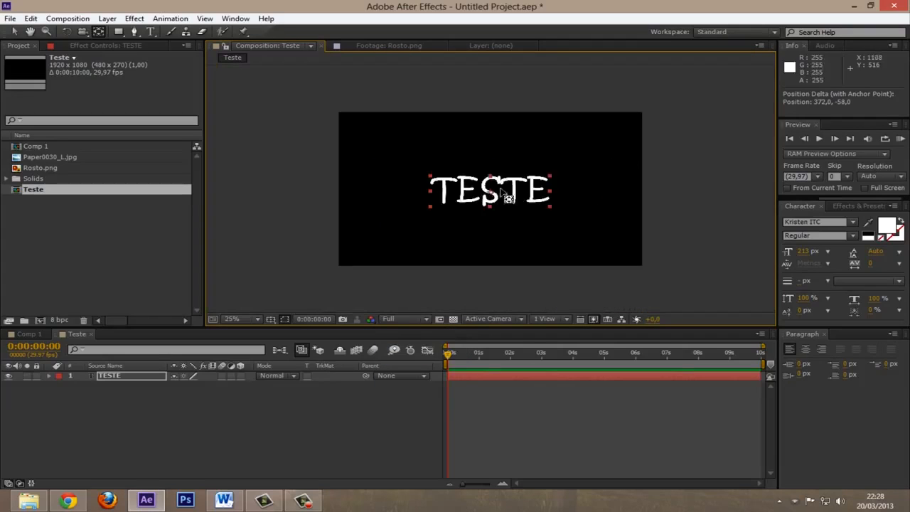
click(14, 32)
key(period)
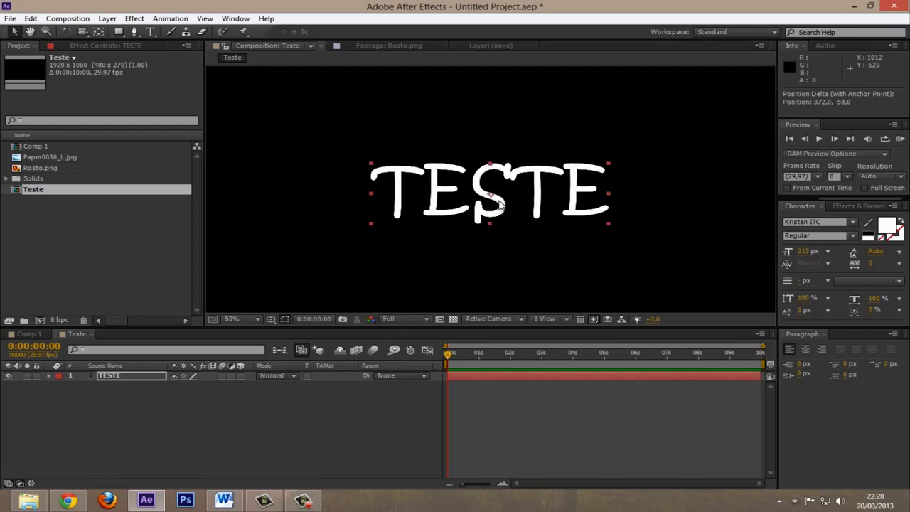
key(period)
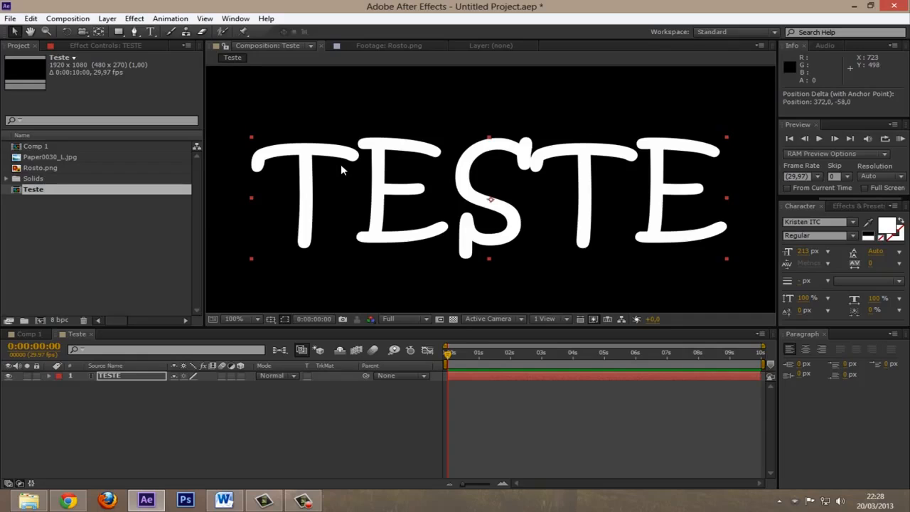
key(comma)
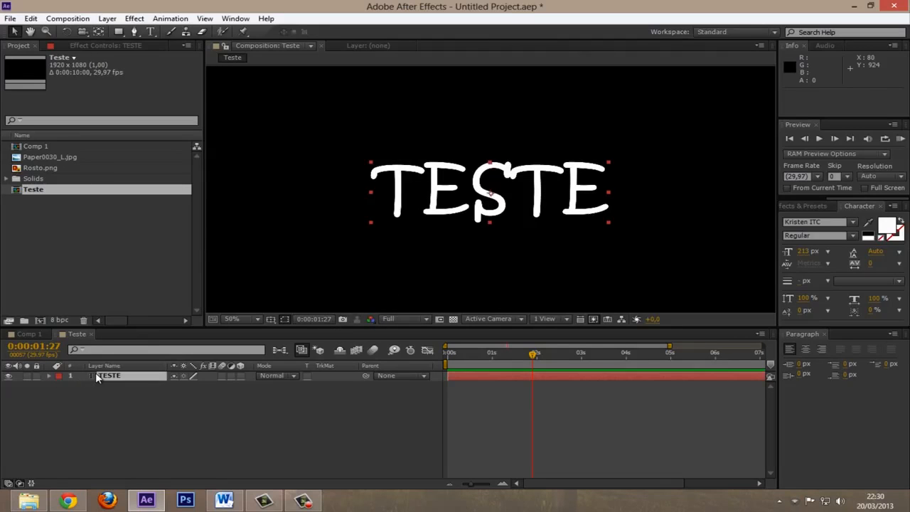
Try to open the TESTE text layer for painting with the Brush tool.
click(172, 32)
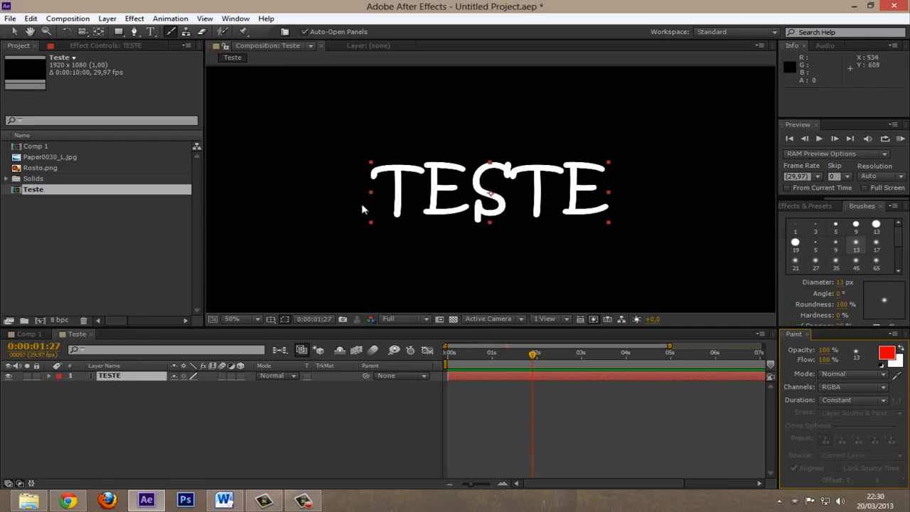
double_click(94, 373)
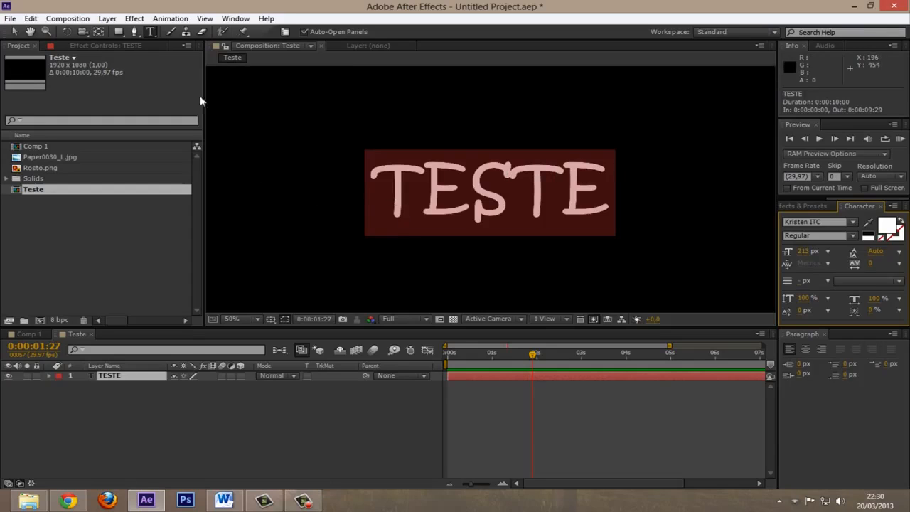
click(14, 31)
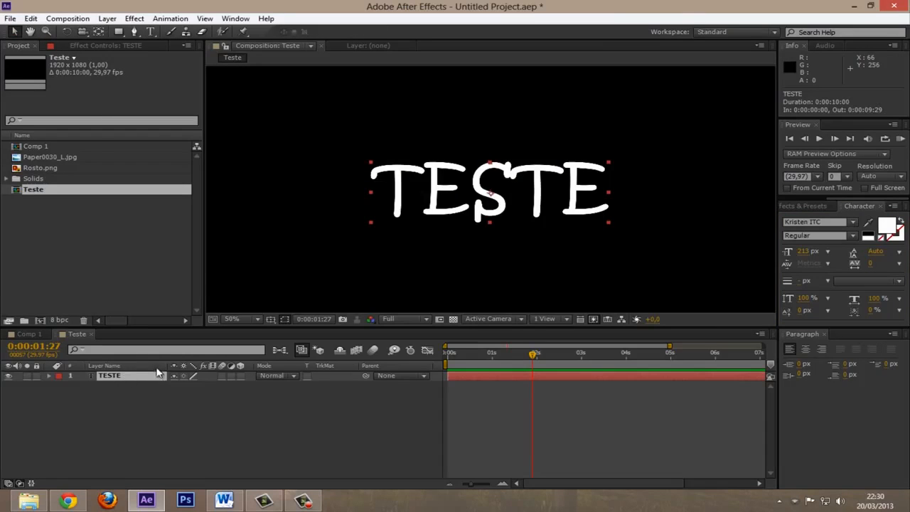
Pre-compose the TESTE text layer into a new composition named Texto, moving all attributes into it.
key(ctrl+shift+c)
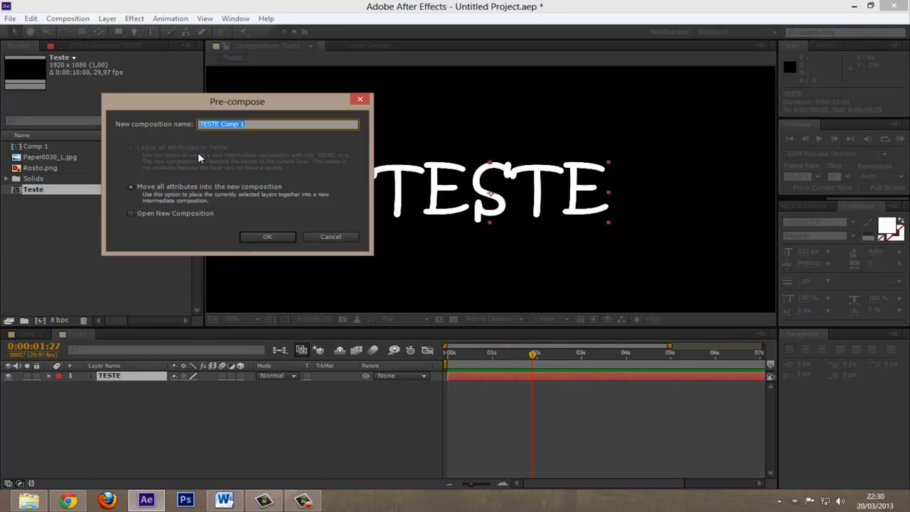
text(to)
key(Return)
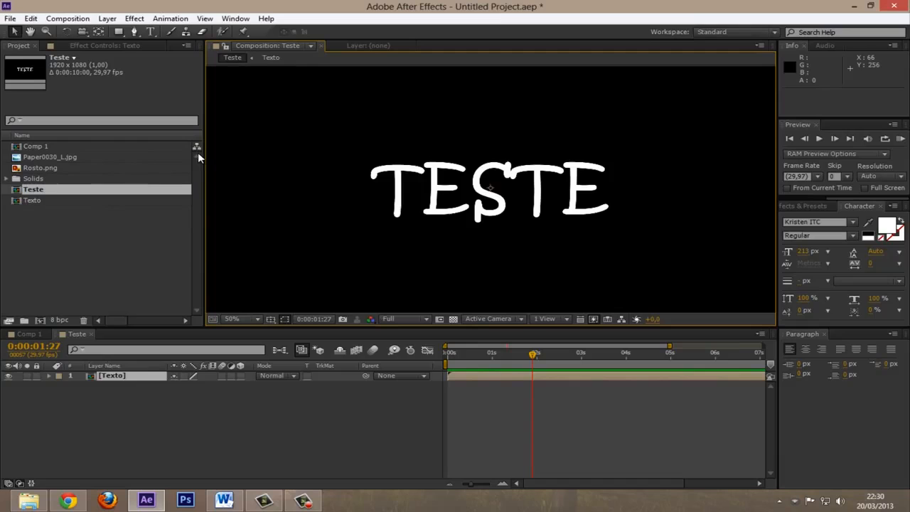
Open the Texto layer in its own layer view with the Brush tool, and open its nested composition with the Selection tool.
click(167, 33)
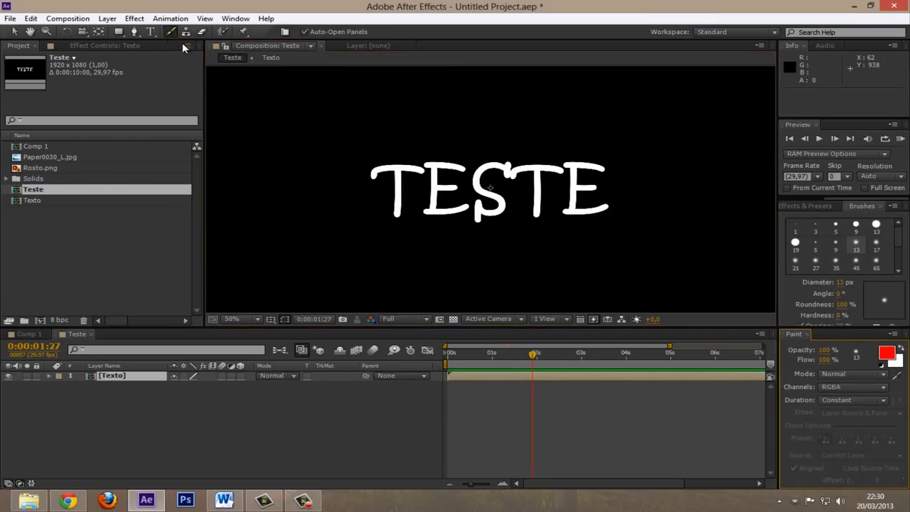
double_click(102, 380)
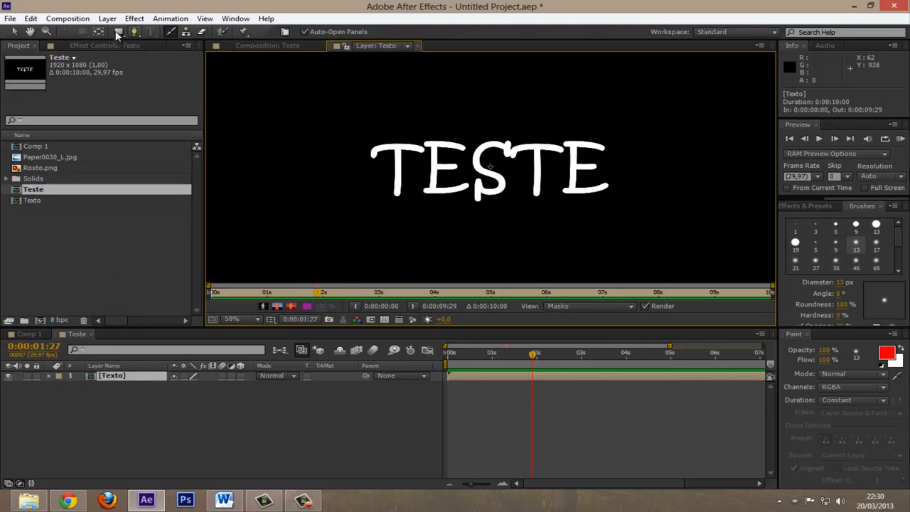
click(14, 32)
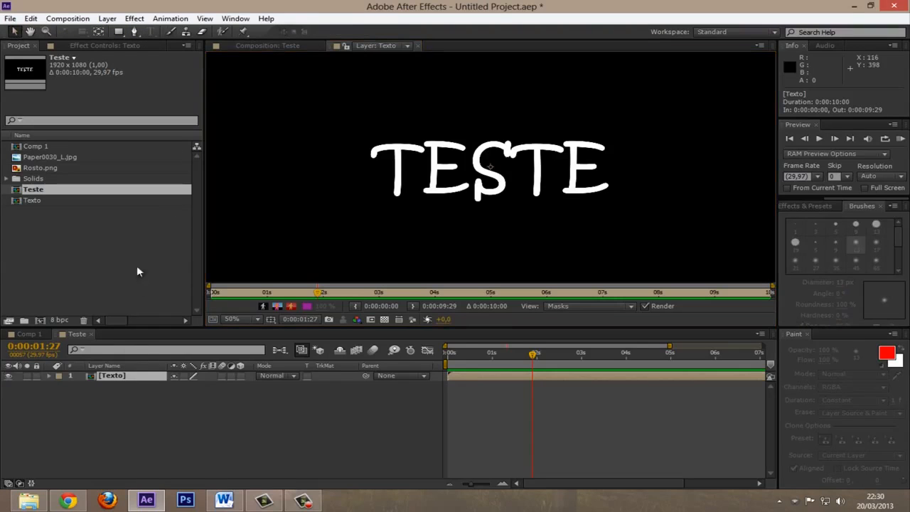
double_click(92, 375)
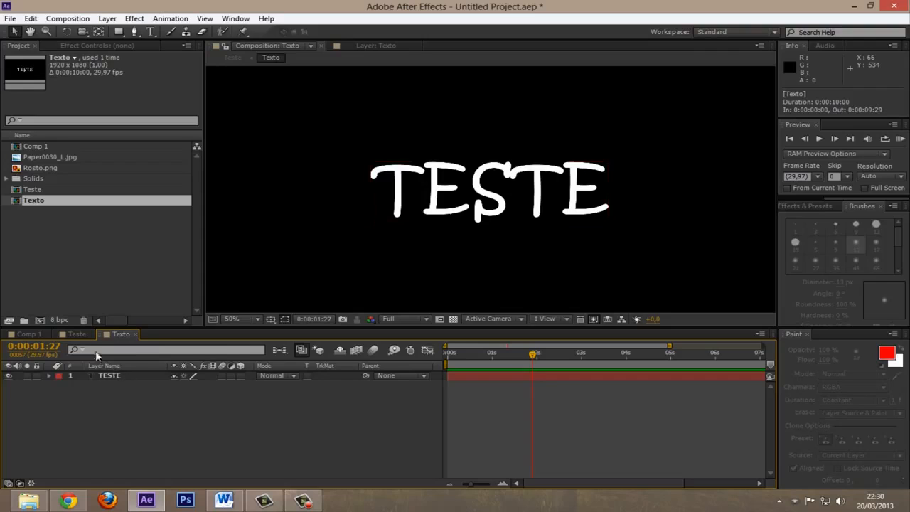
Open the Teste composition's Texto layer for painting with the Brush tool and move the current time to 0:00:00:00.
click(79, 336)
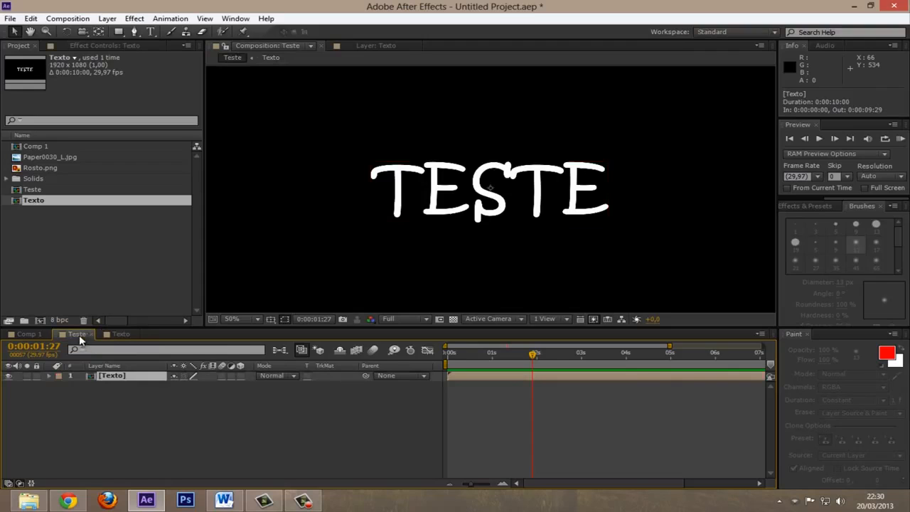
click(170, 31)
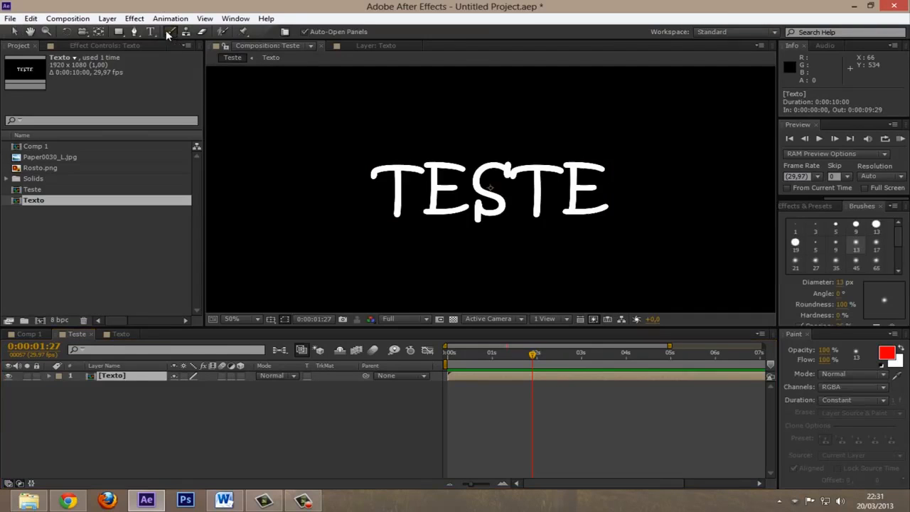
double_click(91, 374)
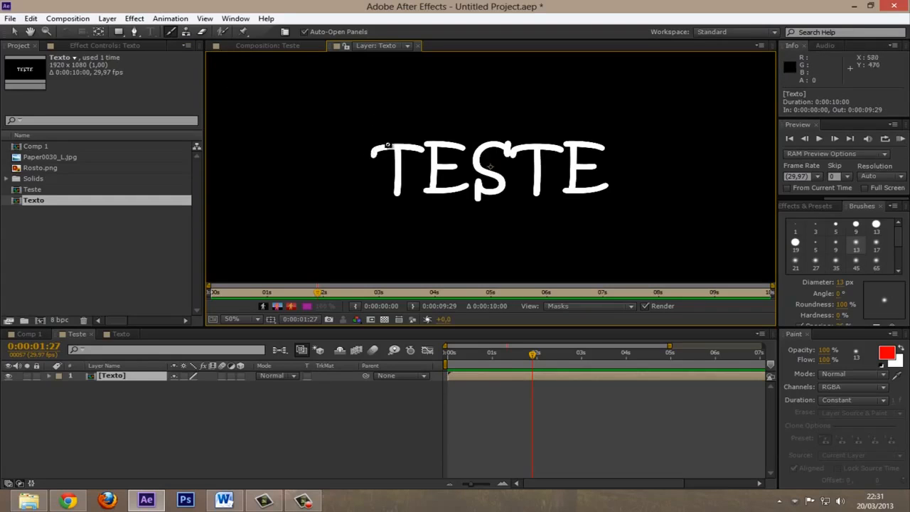
drag(523, 357, 441, 351)
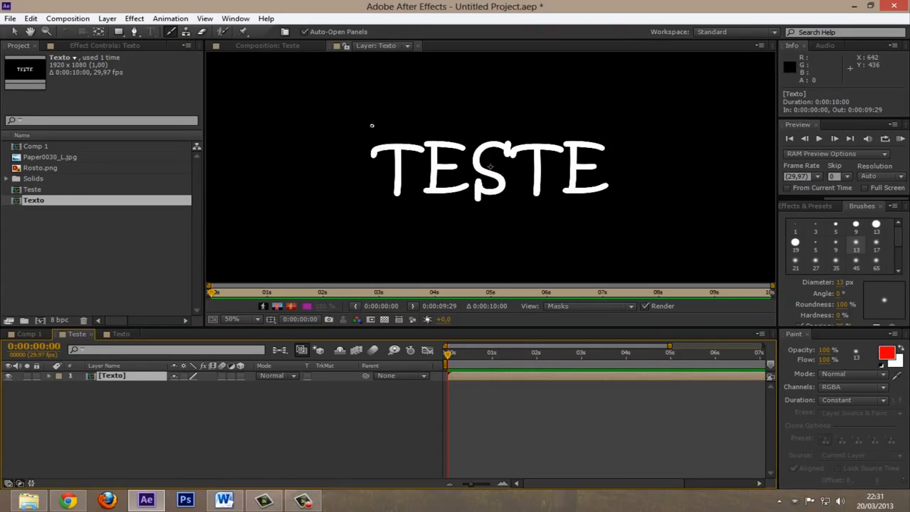
key(period)
key(period)
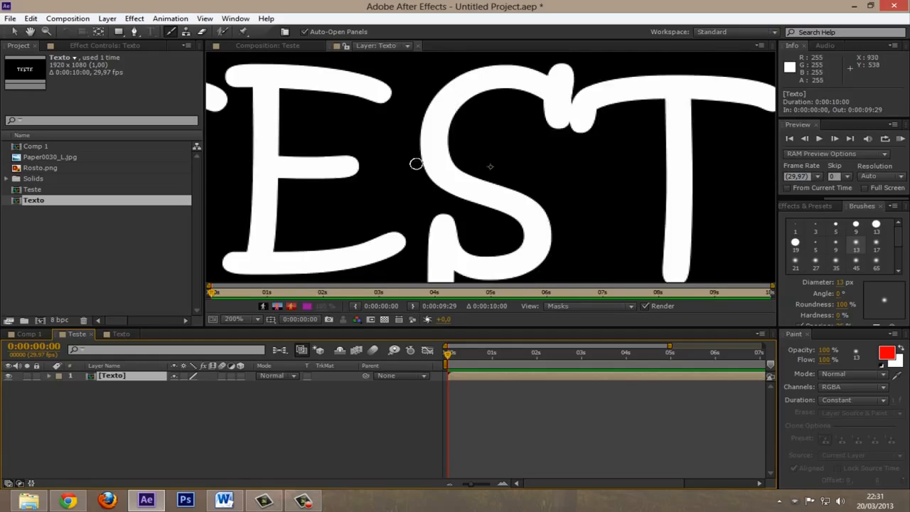
key(period)
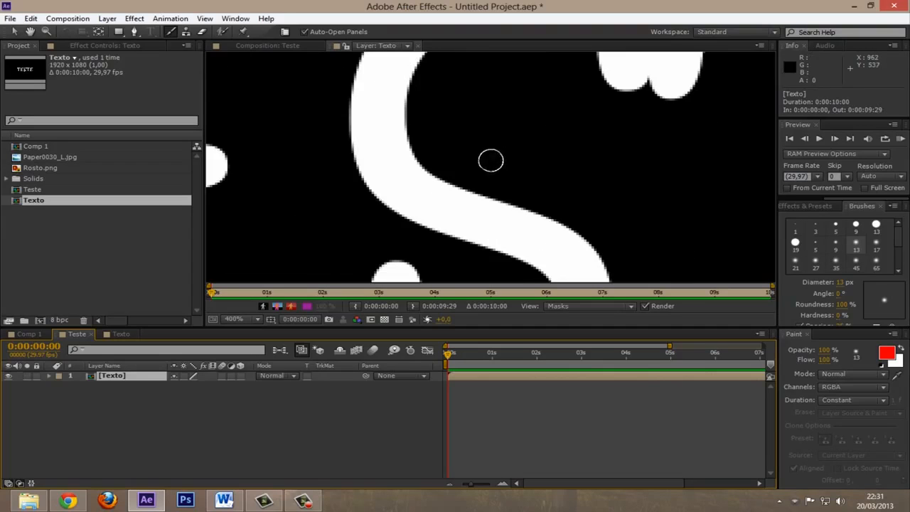
key(comma)
key(comma)
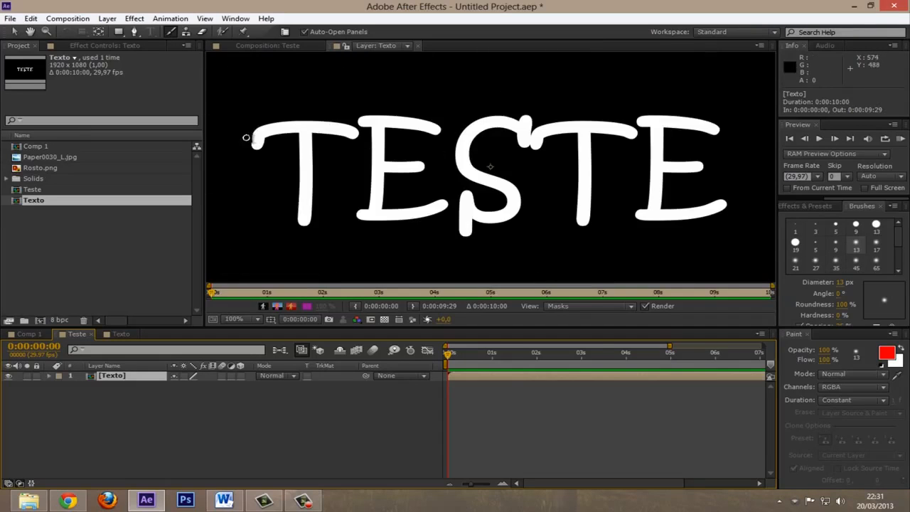
Close the Brushes panel and show it again.
click(882, 207)
click(236, 17)
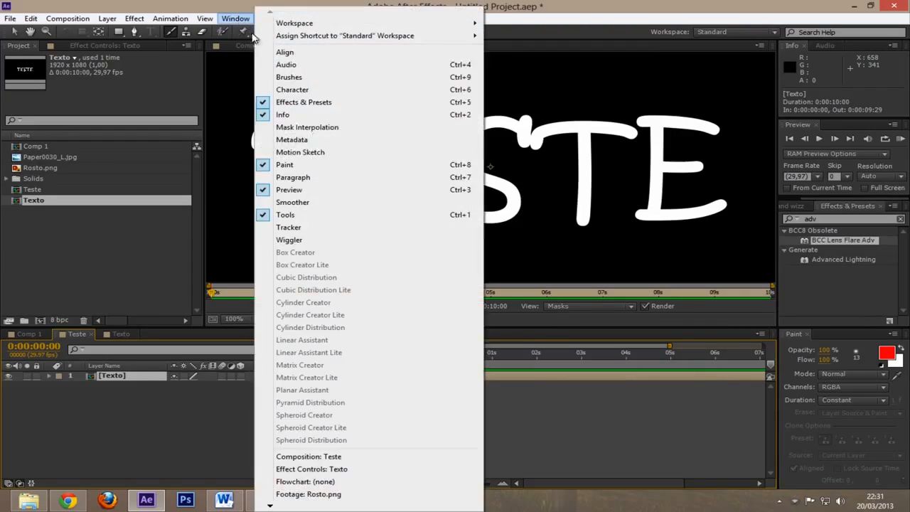
click(320, 79)
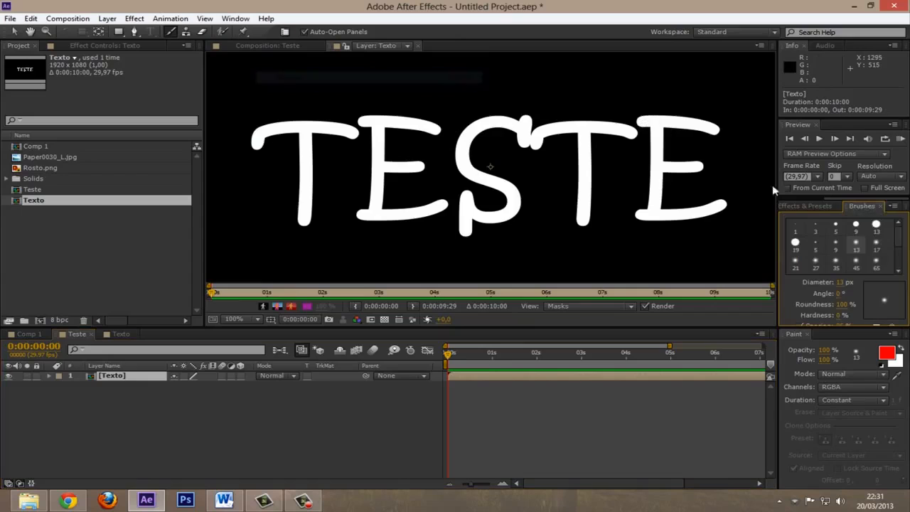
Try the hard round 9, 19 and 13 pixel brush tips, and set the brush diameter to 40 px and angle to 14°.
click(857, 225)
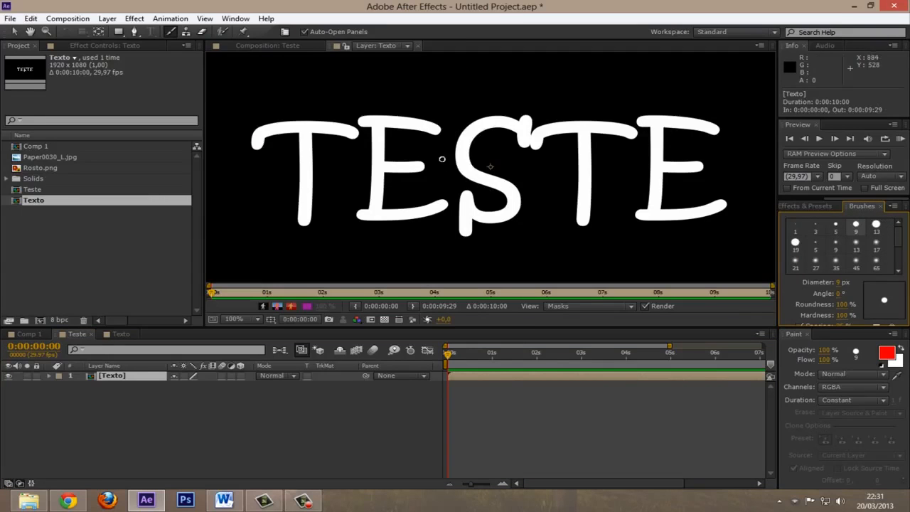
click(796, 242)
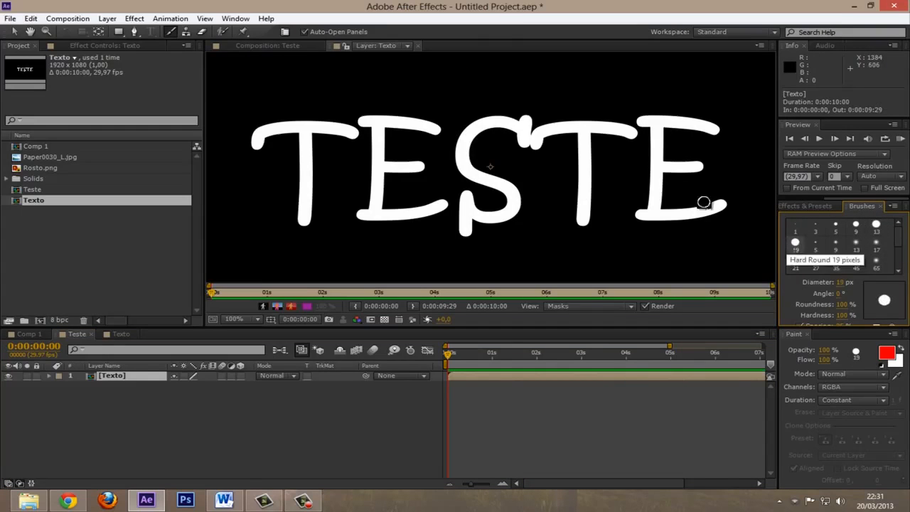
click(813, 246)
click(858, 245)
click(876, 226)
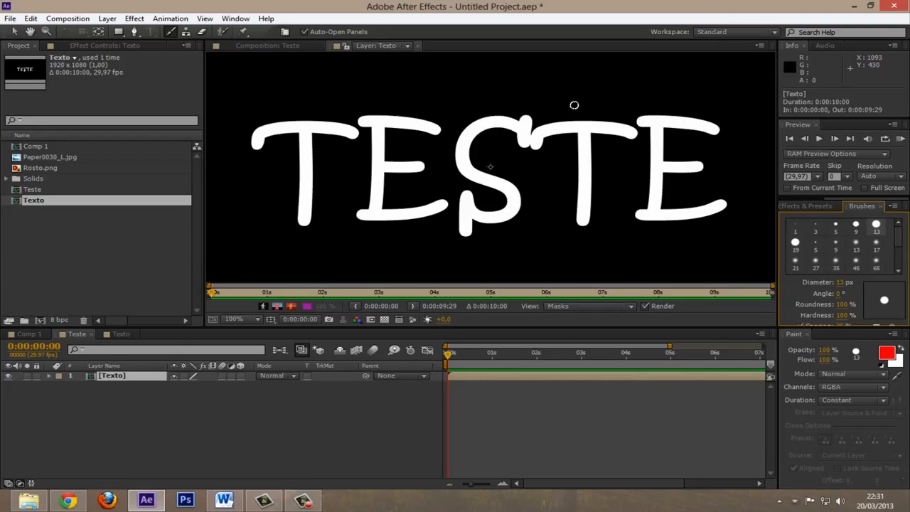
drag(844, 282, 847, 283)
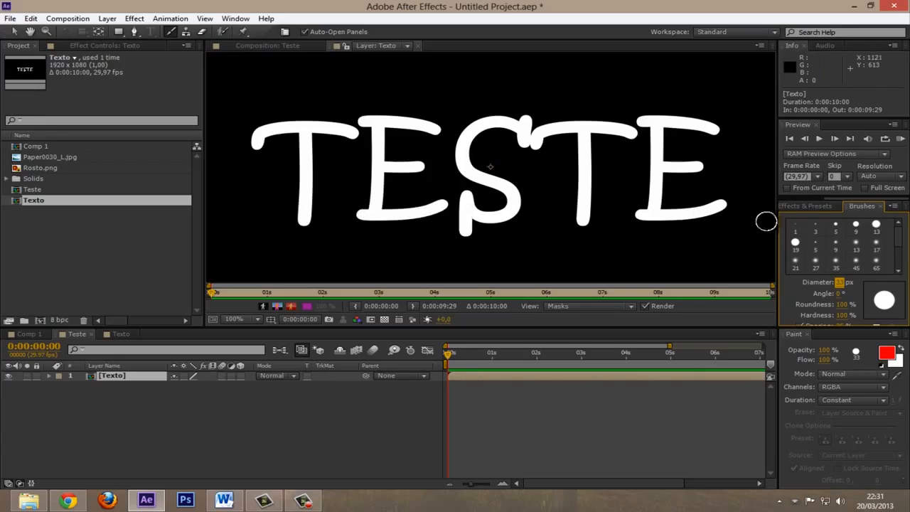
drag(840, 282, 846, 293)
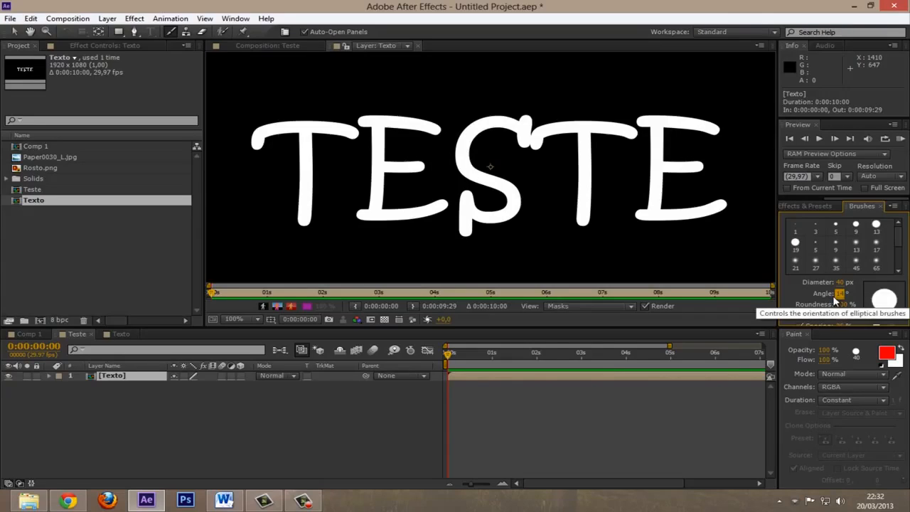
Try a soft elliptical 45 pixel brush tip with an angle of 32°, roundness of 56% and hardness of 47%.
drag(899, 240, 902, 265)
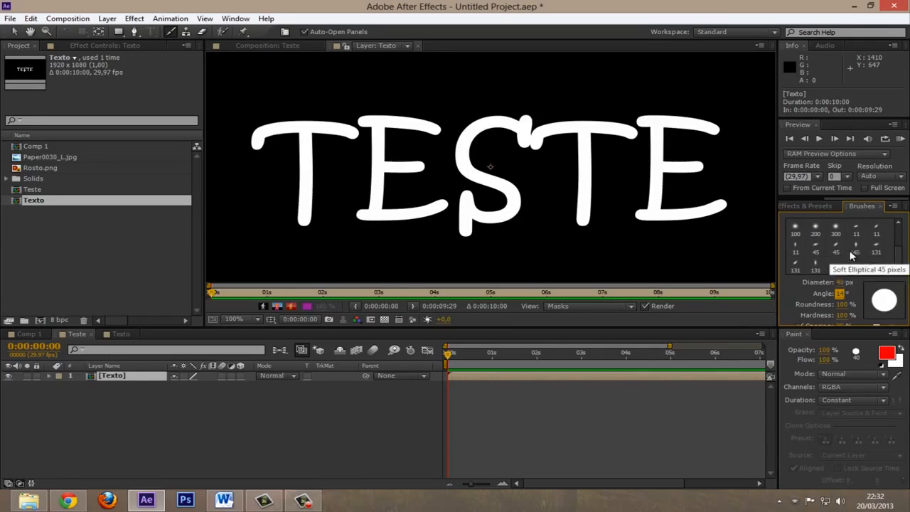
click(817, 247)
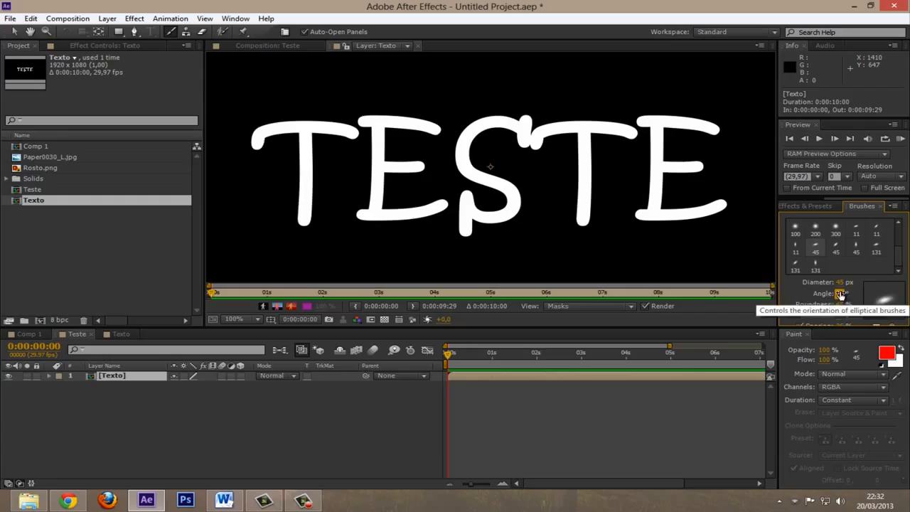
mouse_move(824, 293)
mouse_down()
mouse_move(859, 289)
mouse_move(841, 295)
mouse_move(852, 283)
mouse_move(855, 310)
mouse_move(845, 305)
mouse_move(878, 304)
mouse_up()
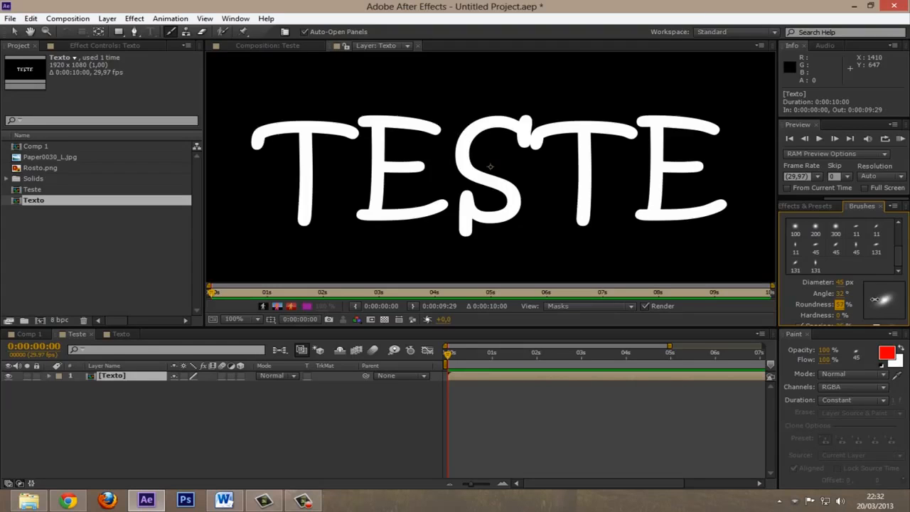
mouse_move(841, 322)
mouse_down()
mouse_move(903, 315)
mouse_move(839, 315)
mouse_move(872, 318)
mouse_up()
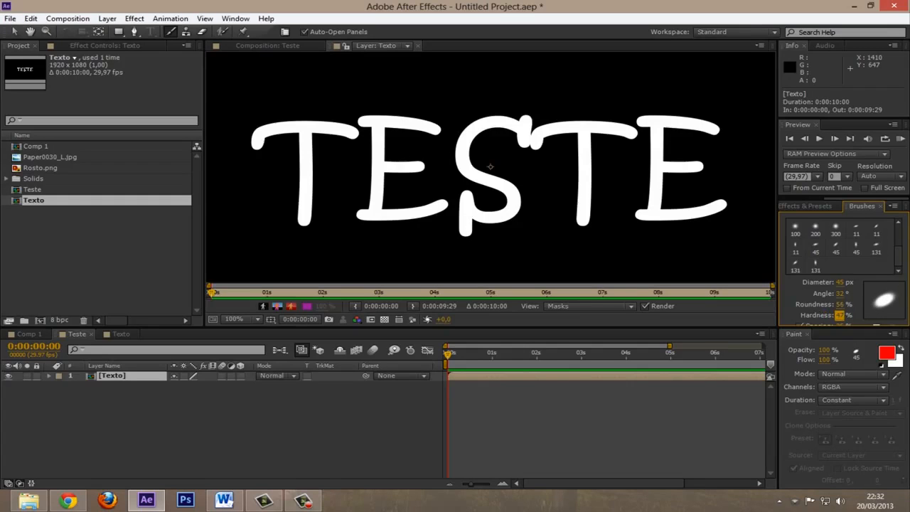
Choose the hard round 13 pixel brush tip, set its diameter to 38 px, and undo a test stroke on the first T.
drag(885, 327, 900, 404)
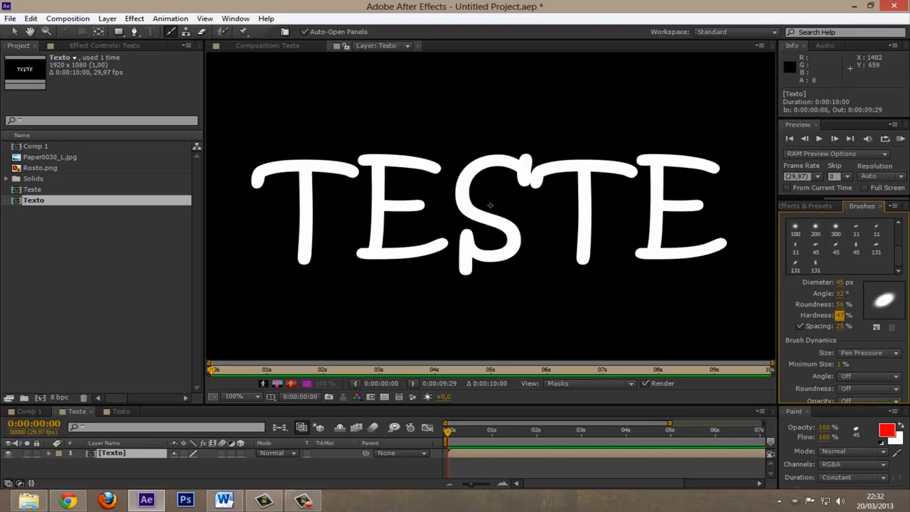
drag(902, 262, 899, 234)
click(876, 226)
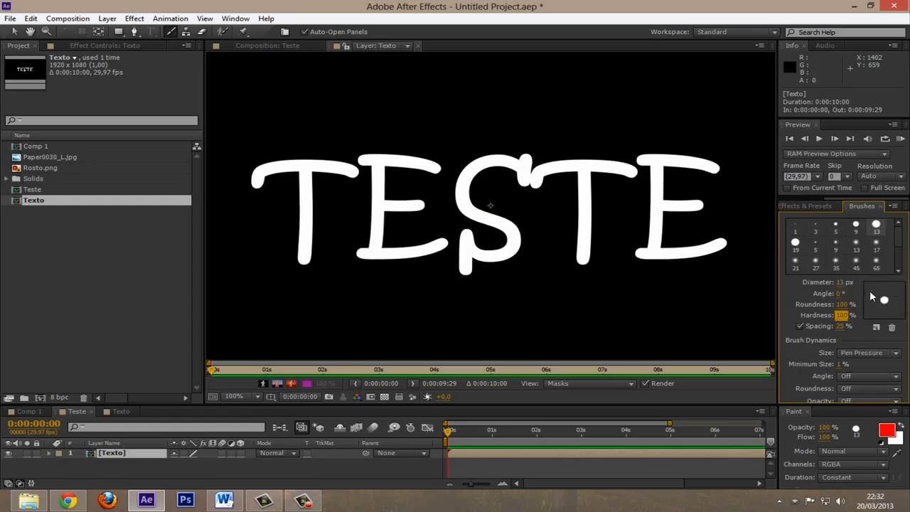
drag(840, 282, 861, 282)
drag(248, 183, 271, 169)
key(ctrl+z)
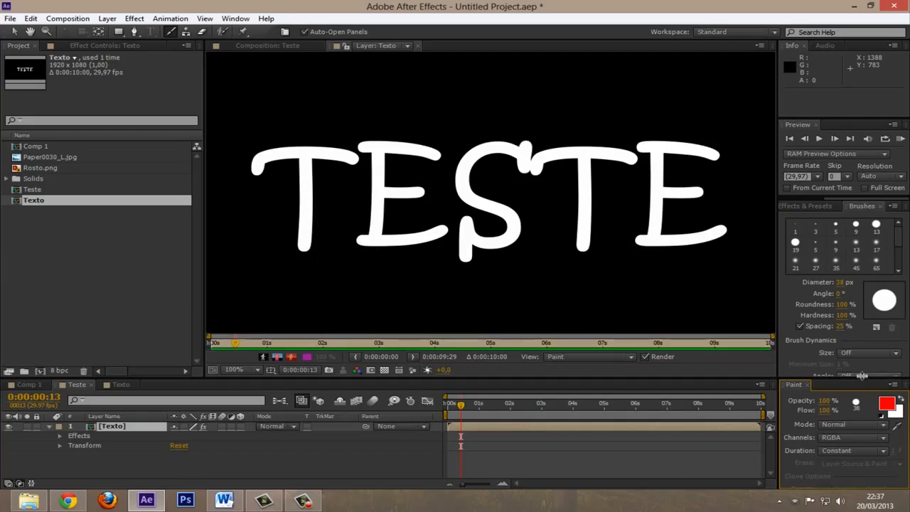
Review the duration options for new paint strokes and keep Constant.
drag(860, 377, 860, 347)
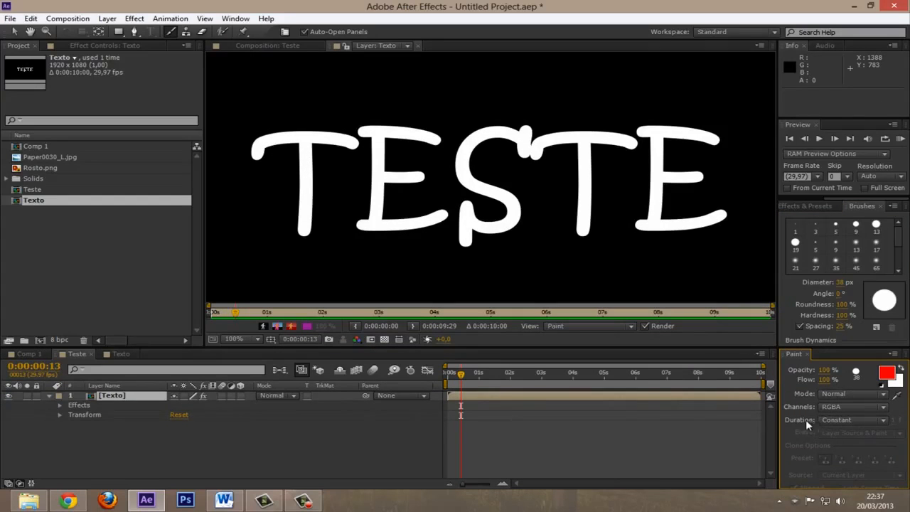
click(847, 421)
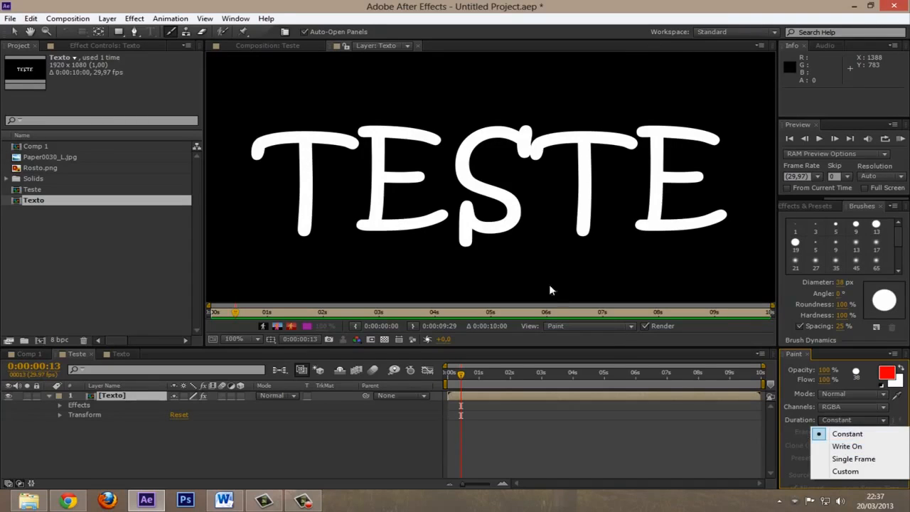
click(849, 435)
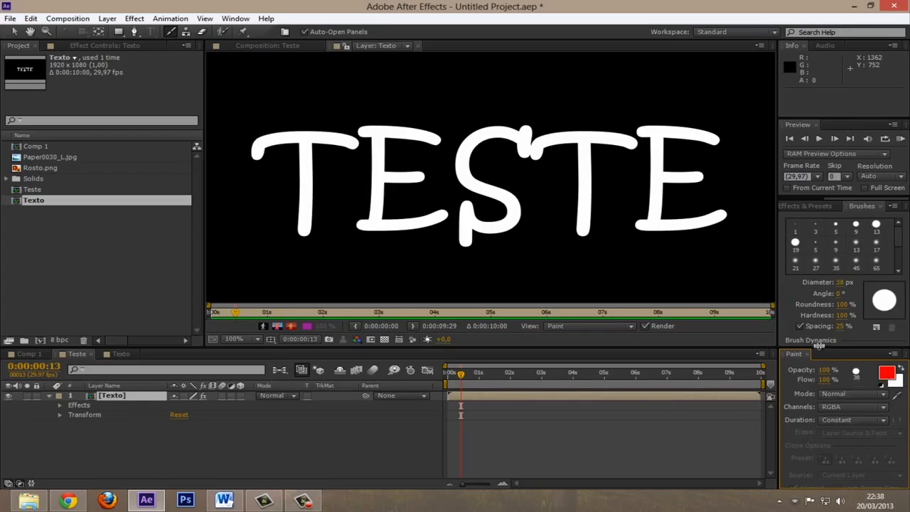
mouse_move(823, 354)
mouse_down()
mouse_move(823, 374)
mouse_move(823, 363)
mouse_up()
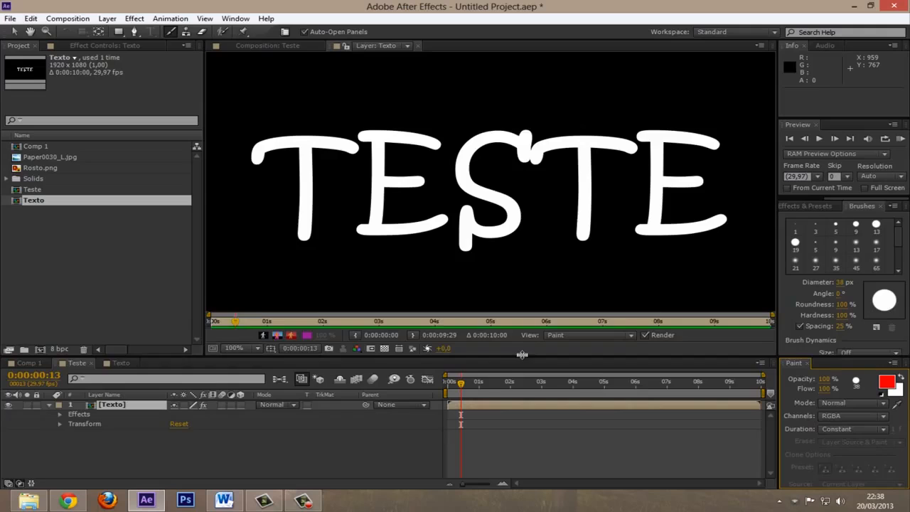
drag(523, 354, 522, 366)
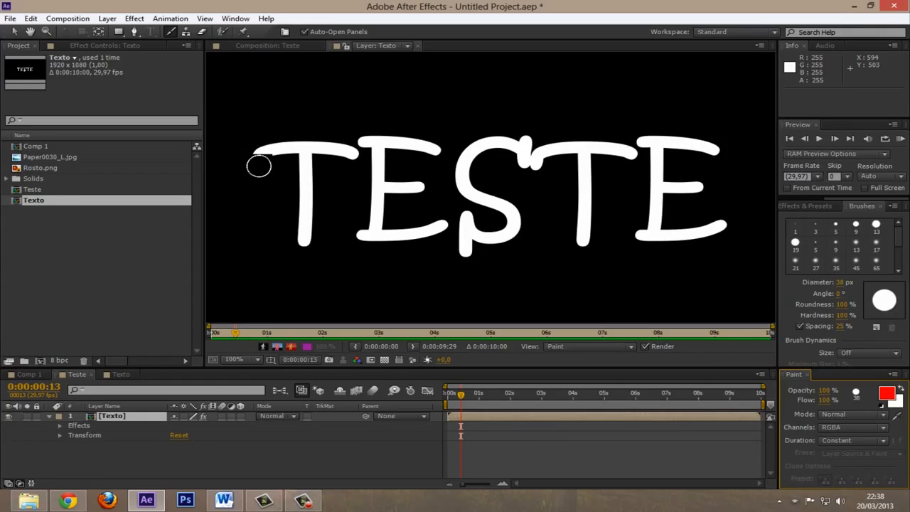
Paint red test strokes over the TESTE text with the Constant duration and undo them all.
mouse_move(260, 165)
mouse_down()
mouse_move(315, 142)
mouse_move(306, 228)
mouse_up()
key(ctrl+z)
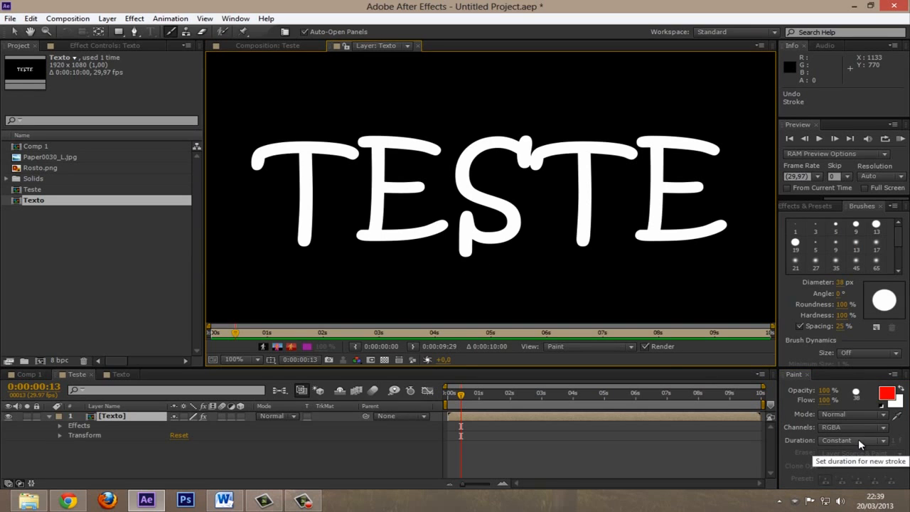
mouse_move(538, 142)
mouse_down()
mouse_move(378, 138)
mouse_move(488, 173)
mouse_move(271, 235)
mouse_move(339, 195)
mouse_move(291, 146)
mouse_move(275, 154)
mouse_move(554, 237)
mouse_up()
key(ctrl+z)
key(ctrl+z)
key(ctrl+z)
key(ctrl+z)
key(ctrl+z)
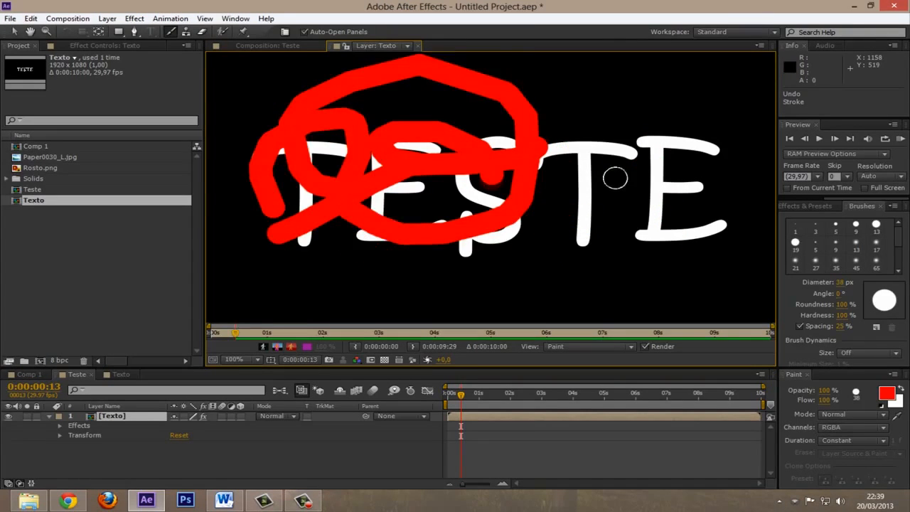
key(ctrl+z)
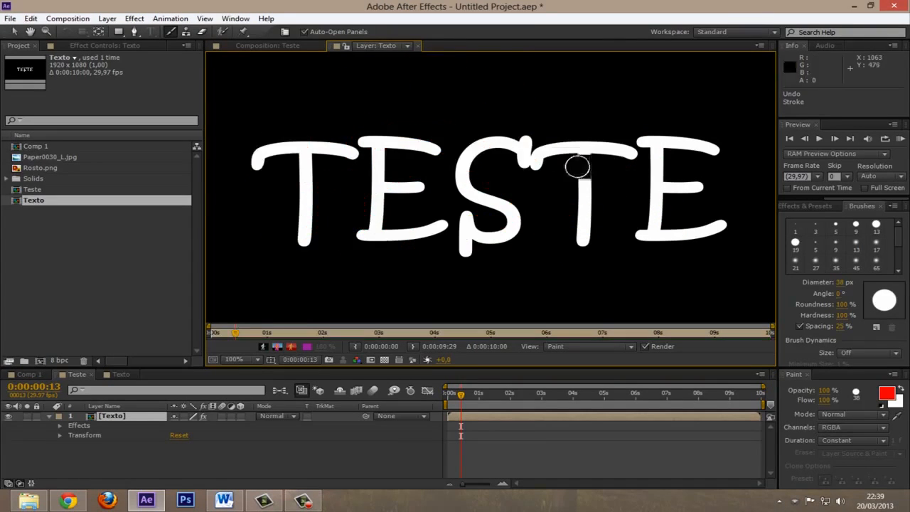
Set the stroke duration to Write On and trace over the TESTE letters with the brush from the first T to the last E.
click(841, 439)
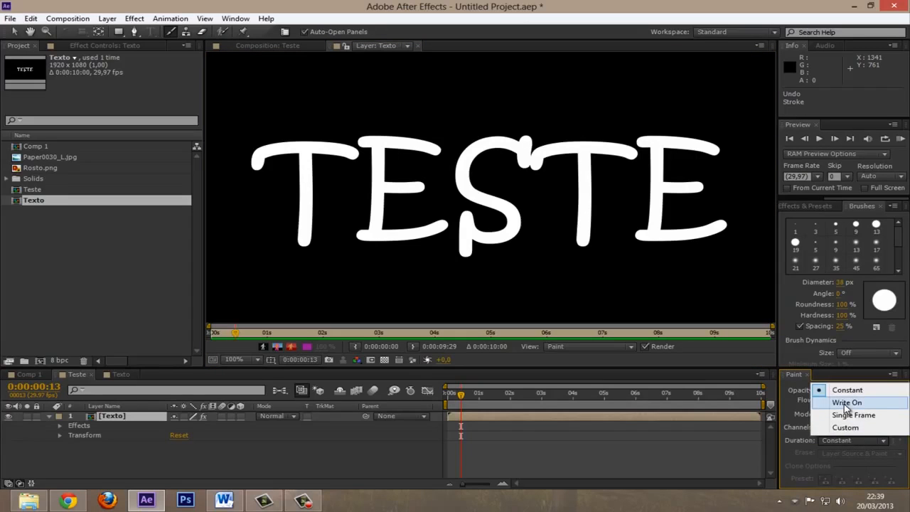
click(846, 403)
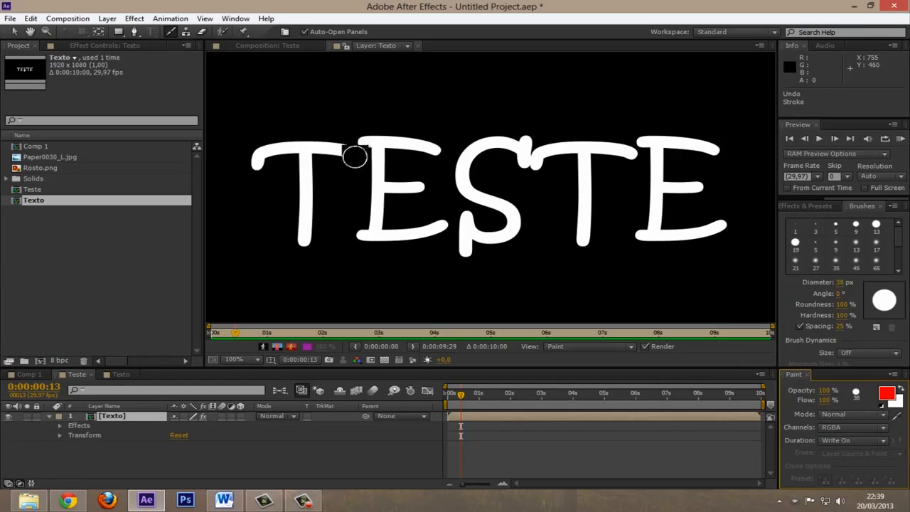
click(258, 167)
mouse_move(257, 167)
mouse_down()
mouse_move(289, 149)
mouse_move(349, 152)
mouse_move(298, 161)
mouse_move(304, 238)
mouse_move(362, 143)
mouse_move(427, 152)
mouse_move(378, 152)
mouse_move(383, 189)
mouse_up()
mouse_move(421, 186)
mouse_down()
mouse_move(378, 200)
mouse_move(365, 237)
mouse_move(437, 228)
mouse_move(438, 157)
mouse_move(469, 114)
mouse_move(506, 112)
mouse_move(527, 164)
mouse_move(515, 139)
mouse_move(456, 156)
mouse_move(463, 190)
mouse_move(470, 172)
mouse_move(476, 190)
mouse_move(510, 212)
mouse_move(511, 228)
mouse_move(487, 238)
mouse_move(462, 217)
mouse_move(464, 250)
mouse_move(473, 192)
mouse_move(490, 196)
mouse_move(564, 146)
mouse_move(579, 148)
mouse_move(531, 153)
mouse_move(615, 151)
mouse_move(629, 160)
mouse_move(591, 156)
mouse_move(578, 245)
mouse_move(611, 148)
mouse_move(649, 143)
mouse_move(716, 153)
mouse_move(655, 153)
mouse_move(650, 179)
mouse_move(700, 189)
mouse_move(658, 174)
mouse_move(658, 211)
mouse_move(639, 238)
mouse_move(726, 221)
mouse_up()
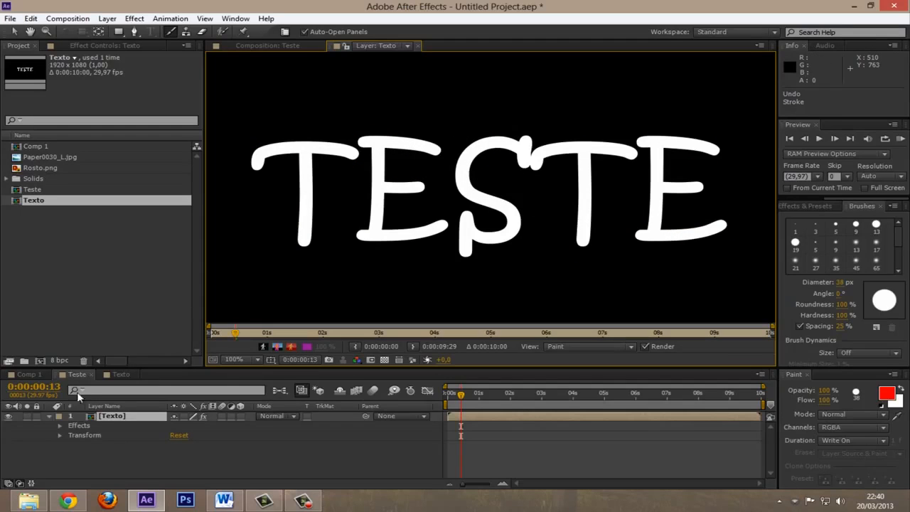
Expand the Texto layer's effects to reveal its Paint effect and select the Brush 1 stroke.
click(60, 426)
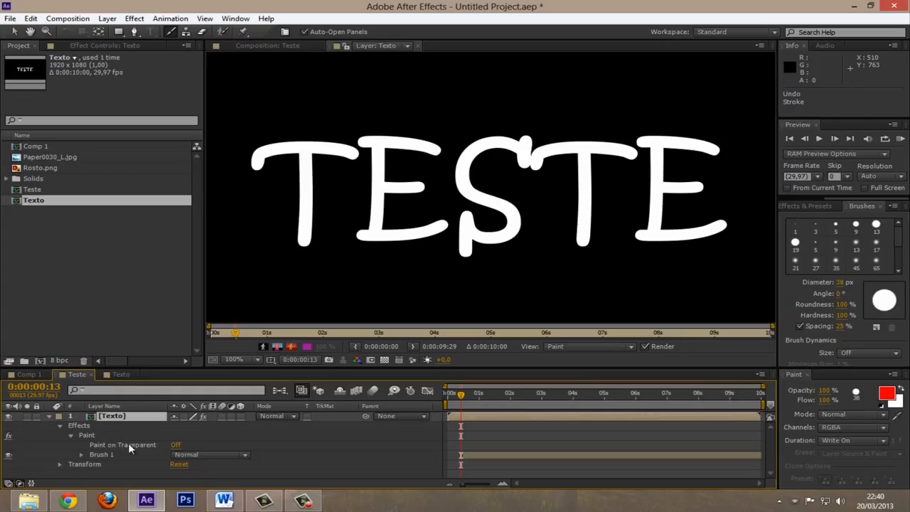
click(97, 435)
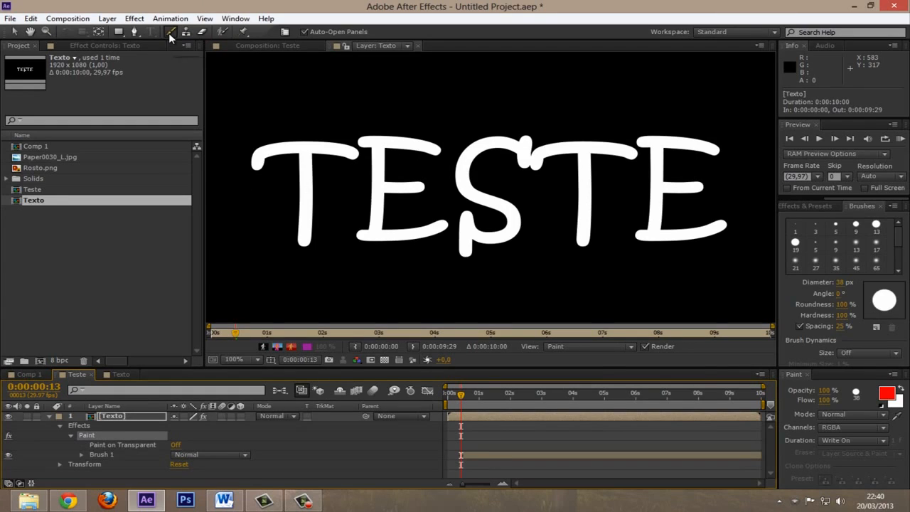
click(479, 456)
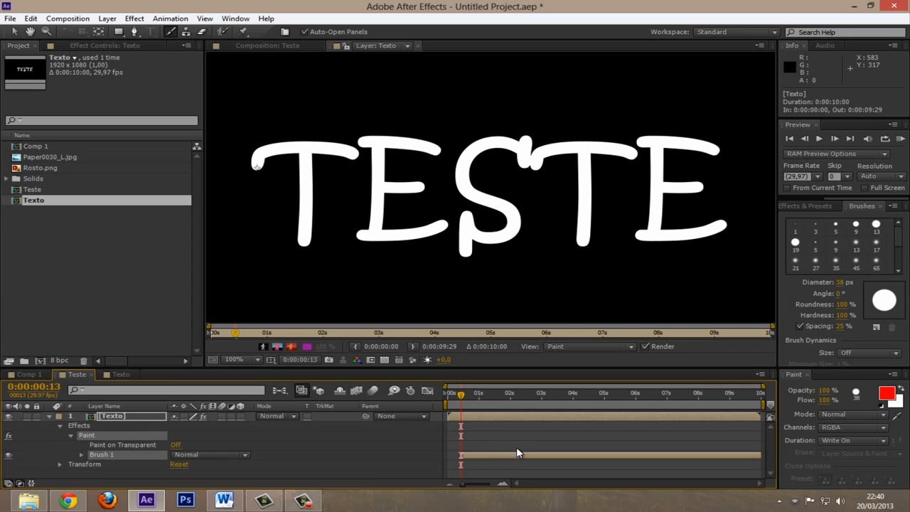
Shift the Brush 1 stroke to start at about 1 s, then scrub the timeline with its End property selected.
click(80, 455)
mouse_move(560, 446)
mouse_down()
mouse_move(539, 443)
mouse_move(586, 441)
mouse_move(250, 429)
mouse_move(470, 427)
mouse_up()
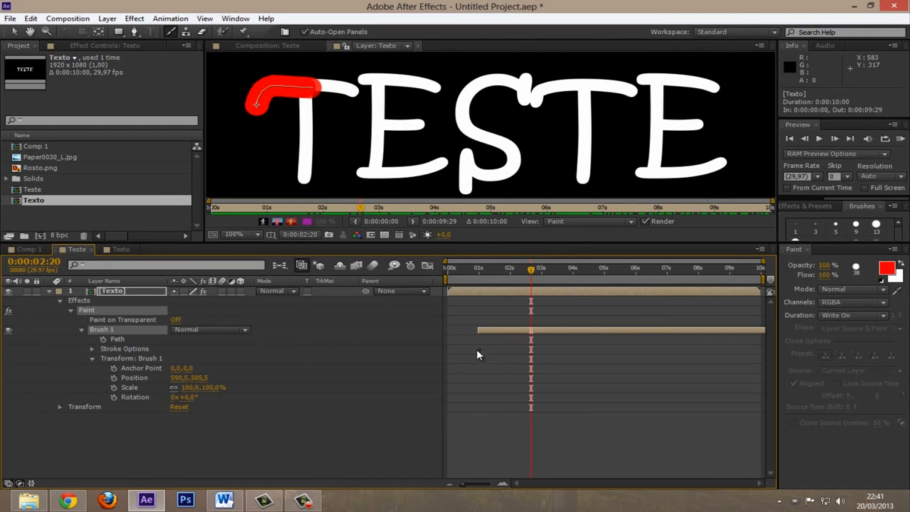
click(92, 349)
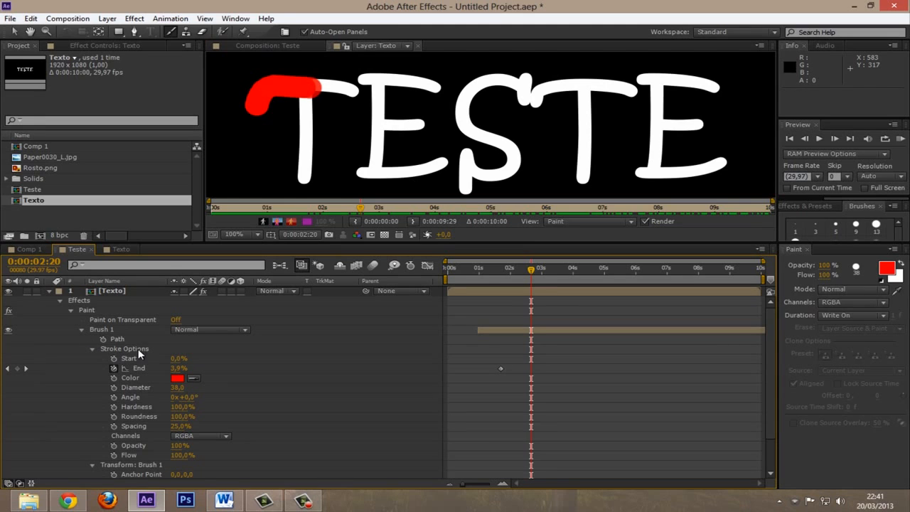
click(144, 370)
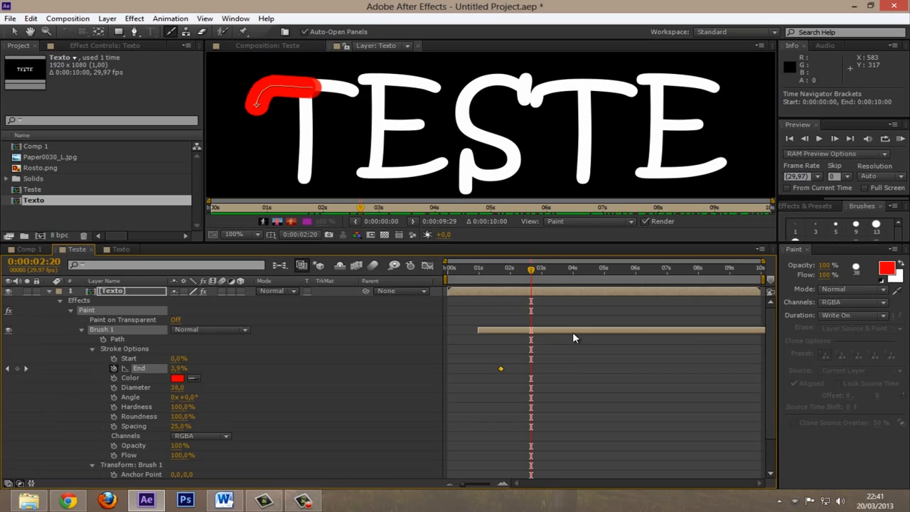
drag(532, 271, 765, 286)
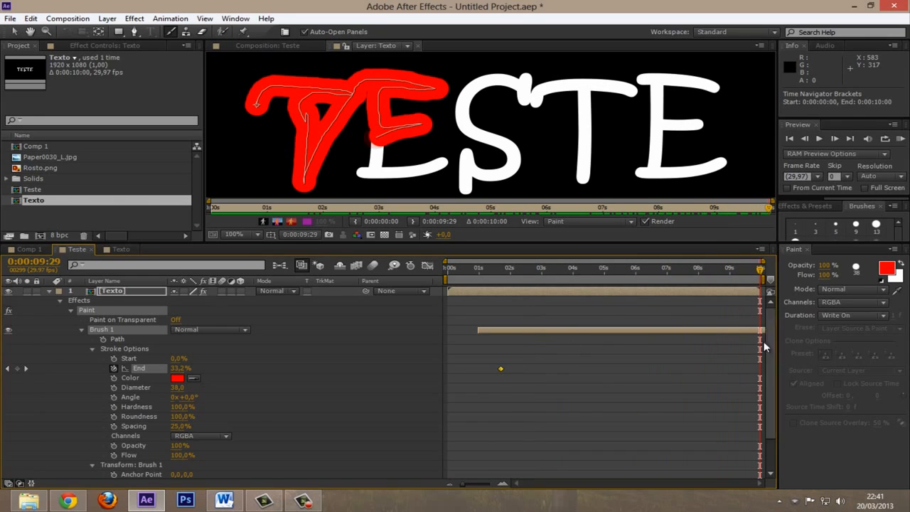
drag(760, 270, 694, 270)
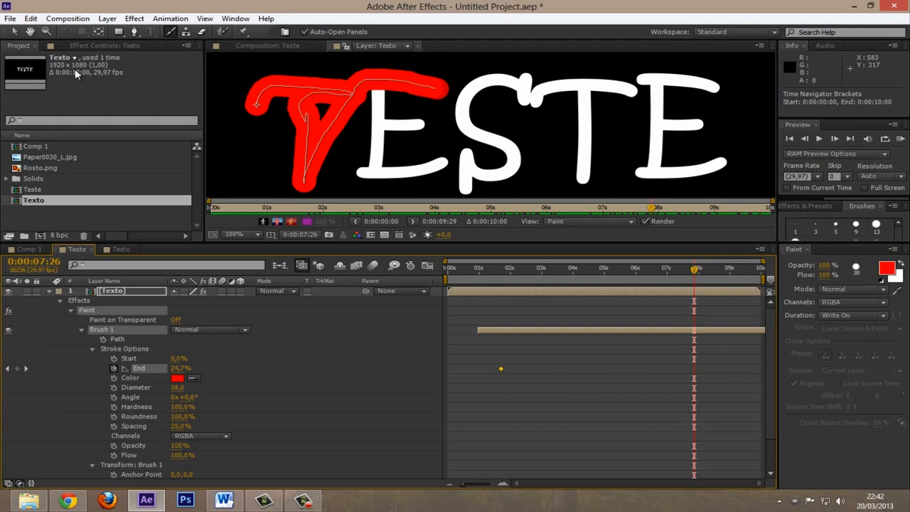
Extend the Teste composition's duration to 50 seconds in its composition settings.
click(83, 20)
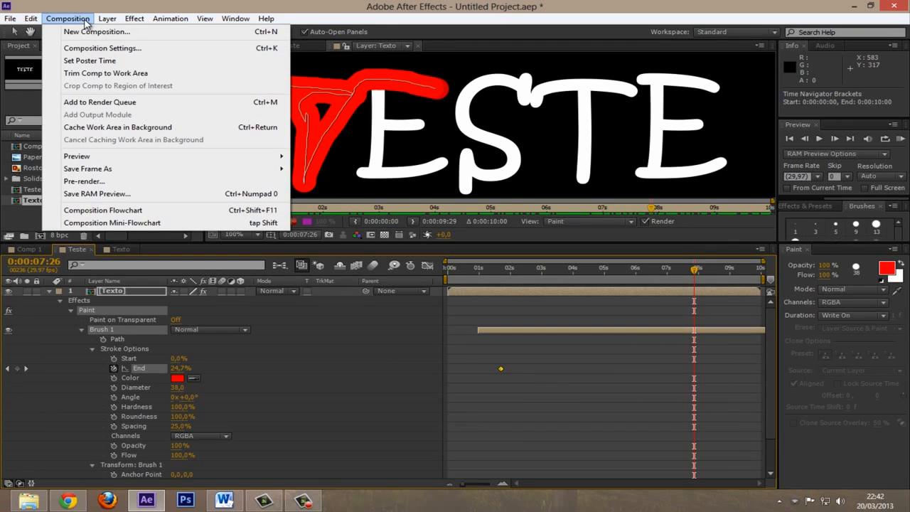
click(102, 47)
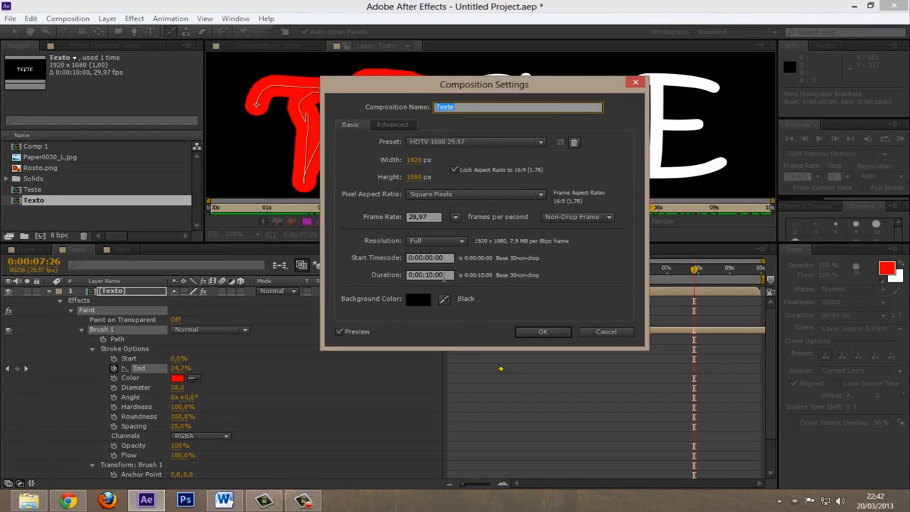
click(430, 274)
text(3)
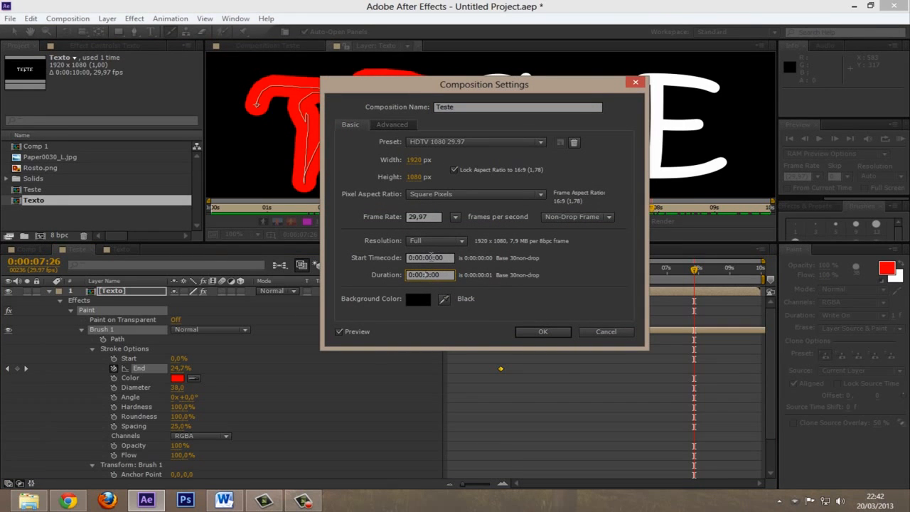
click(565, 332)
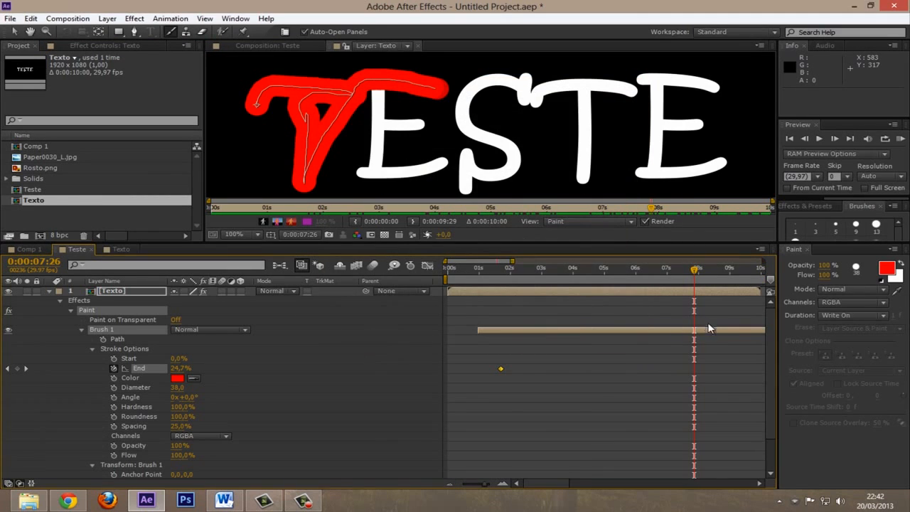
Move the last End keyframe of Brush 1 to about 0:00:04:11 and preview the stroke's timing.
key(minus)
key(minus)
key(minus)
key(minus)
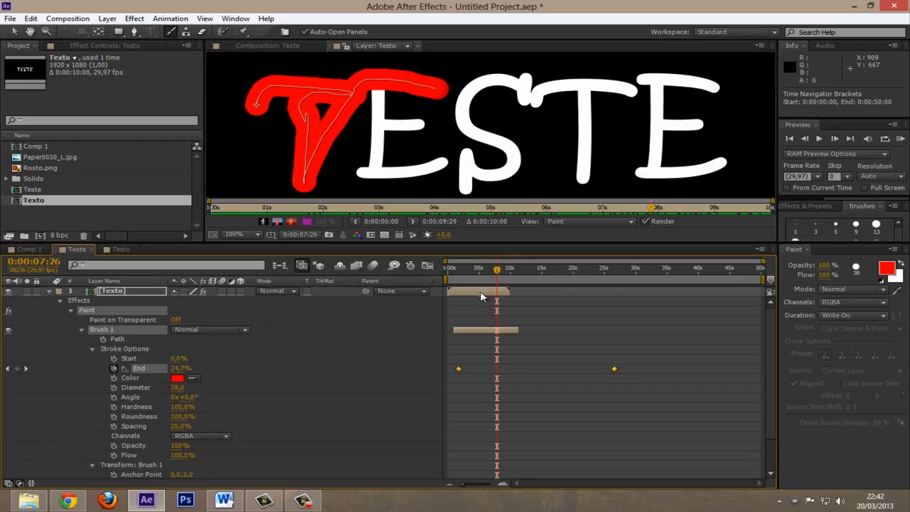
click(462, 276)
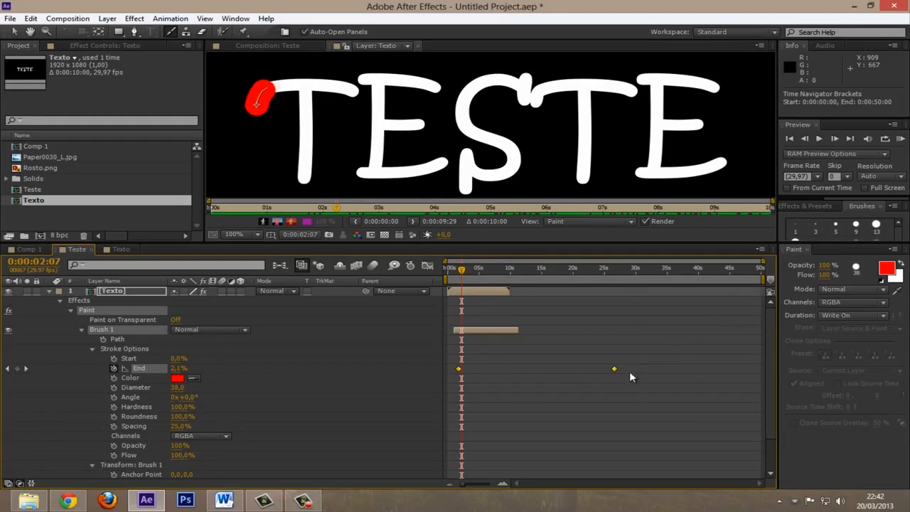
drag(612, 368, 475, 369)
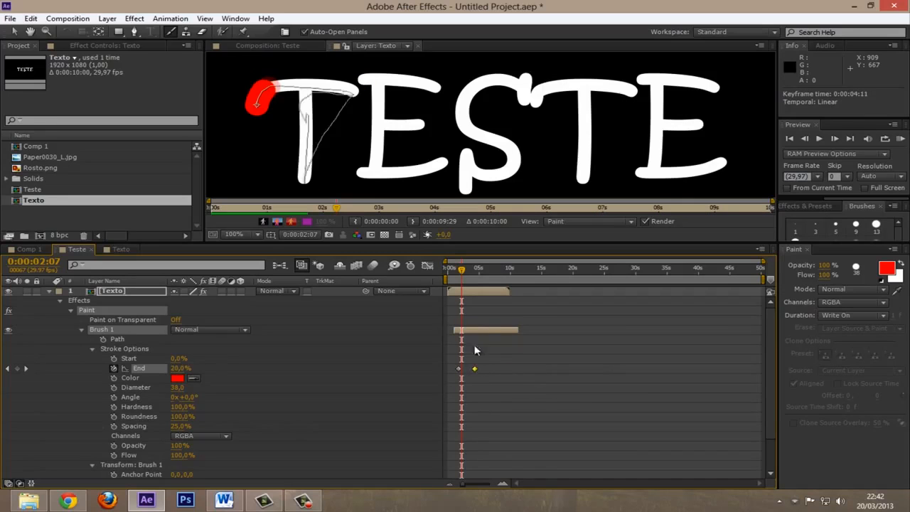
key(equal)
key(equal)
key(equal)
key(minus)
mouse_move(463, 271)
mouse_down()
mouse_move(454, 270)
mouse_move(559, 272)
mouse_move(541, 269)
mouse_up()
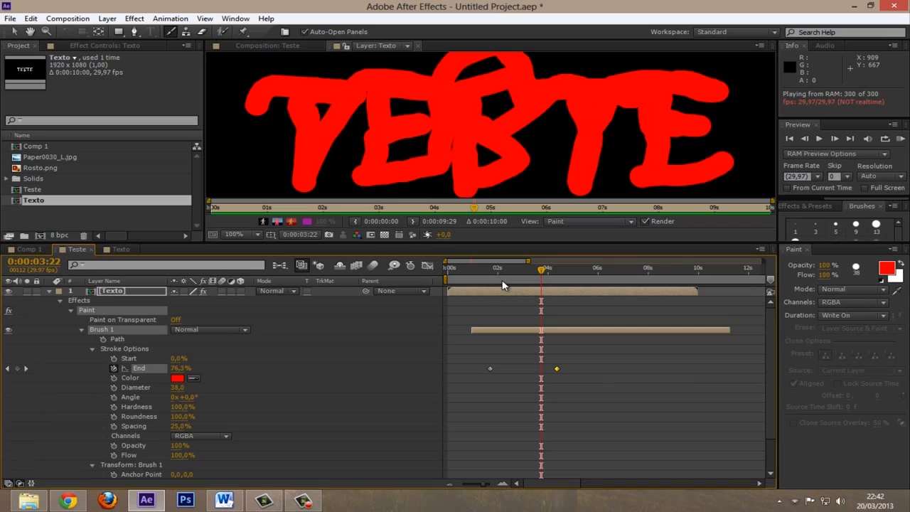
Select both End keyframes of Brush 1 and apply Easy Ease to them.
drag(573, 354, 475, 404)
right_click(490, 368)
mouse_move(619, 360)
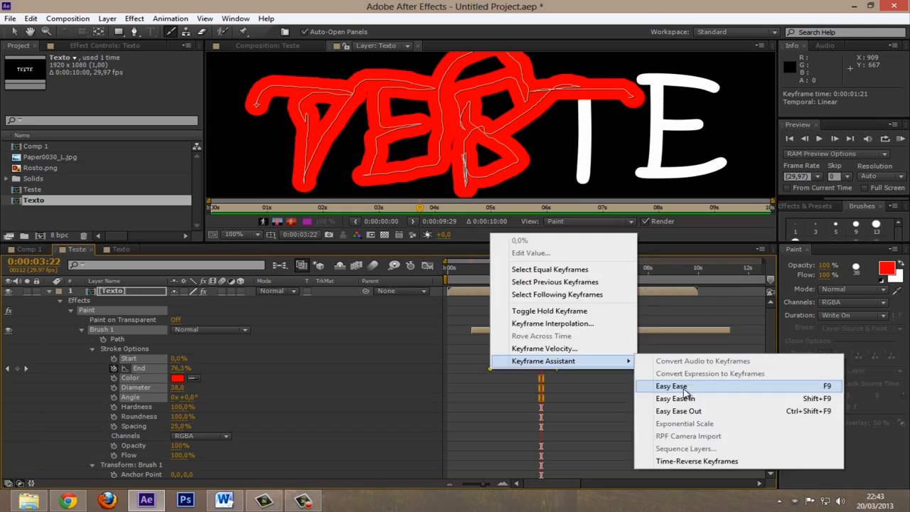
click(688, 394)
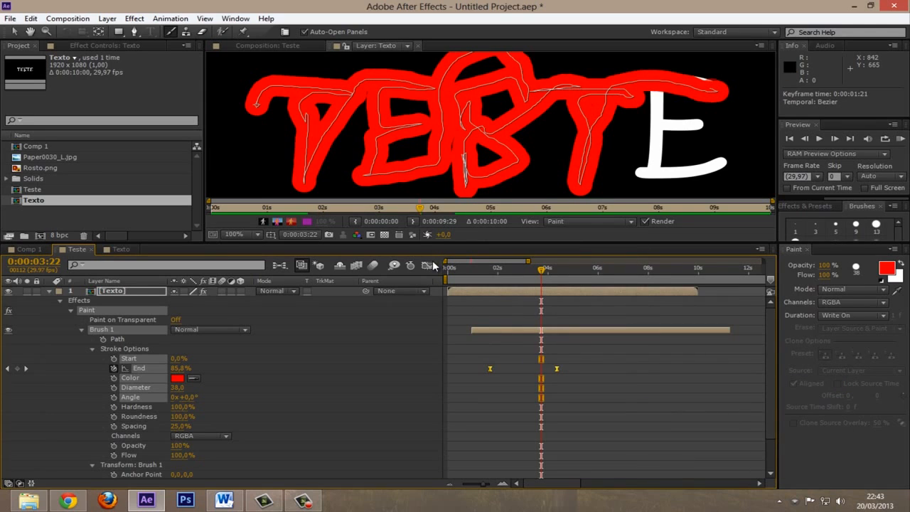
Reshape the End property's speed curve in the graph editor by extending the last keyframe's ease handle toward the start.
click(428, 266)
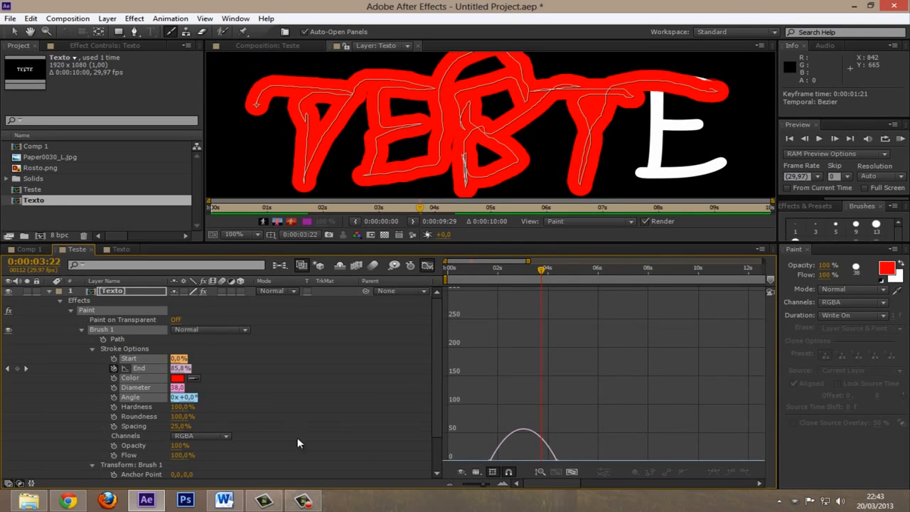
click(143, 367)
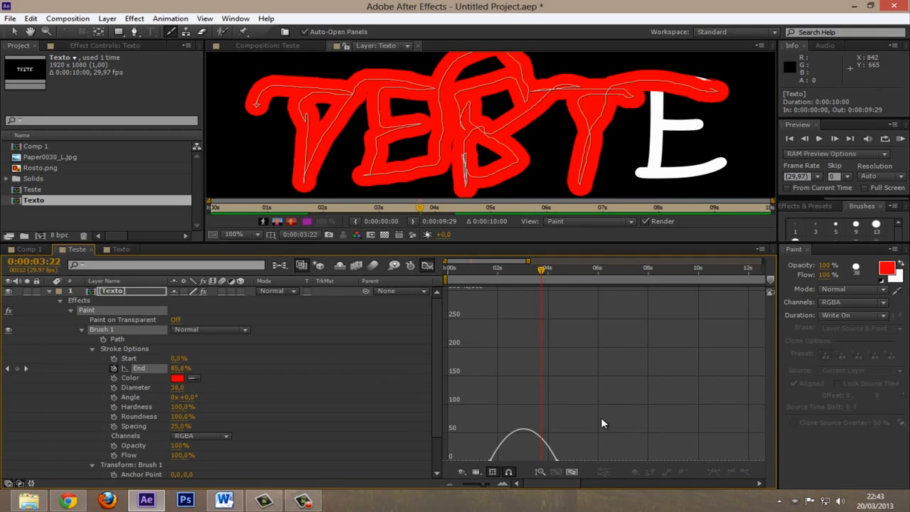
click(572, 472)
drag(683, 427, 766, 459)
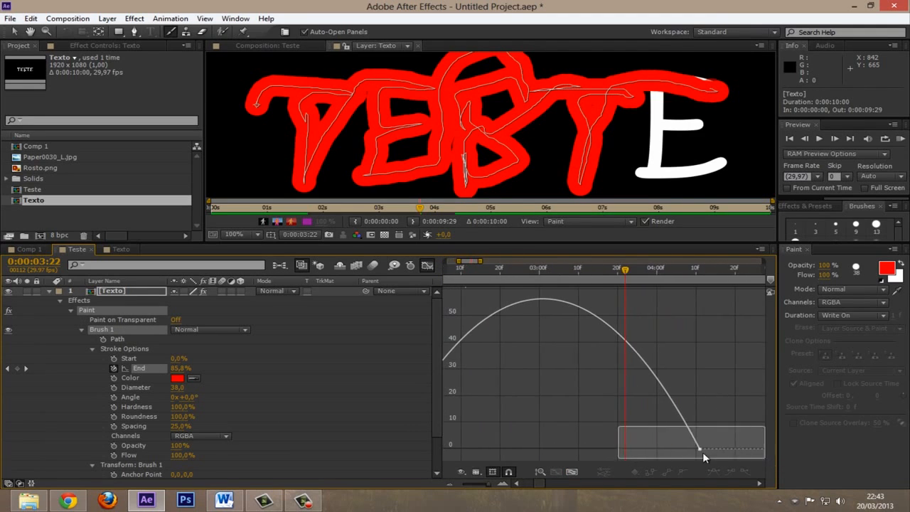
drag(650, 449, 451, 338)
click(427, 267)
key(minus)
key(minus)
key(minus)
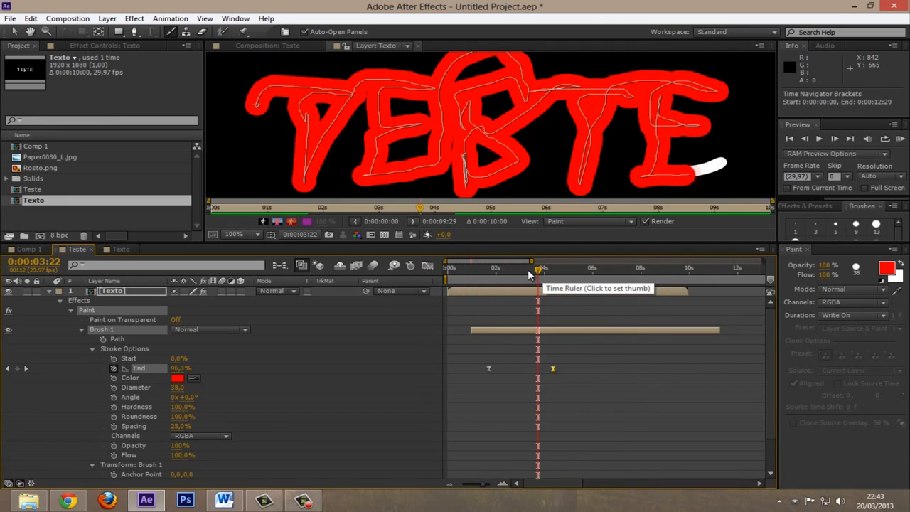
Set the work area from 0:00:01:15 to 0:00:06:04 and RAM preview the stroke animation.
click(485, 270)
key(b)
drag(548, 270, 577, 275)
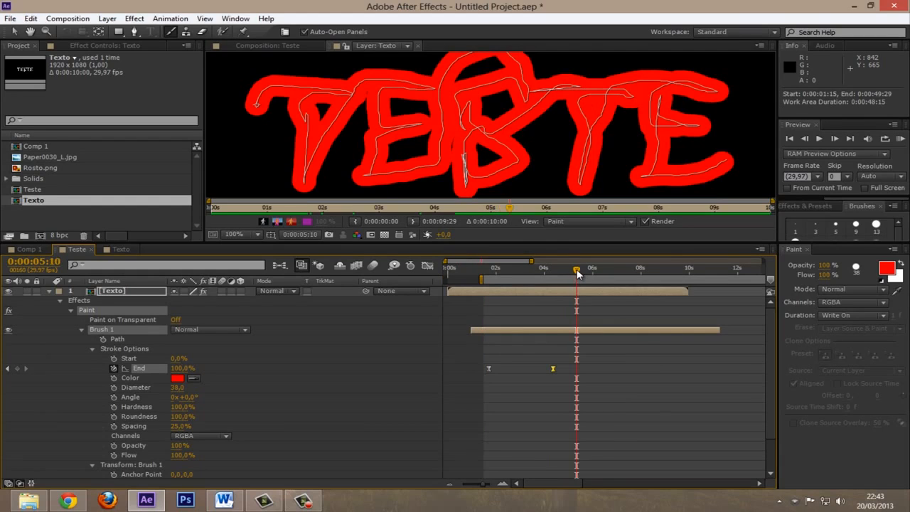
drag(486, 275, 598, 276)
key(n)
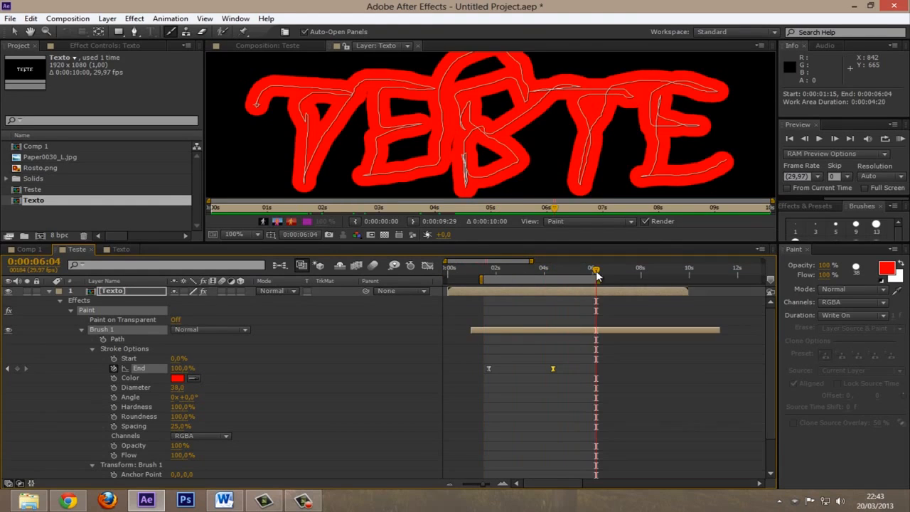
key(KP_0)
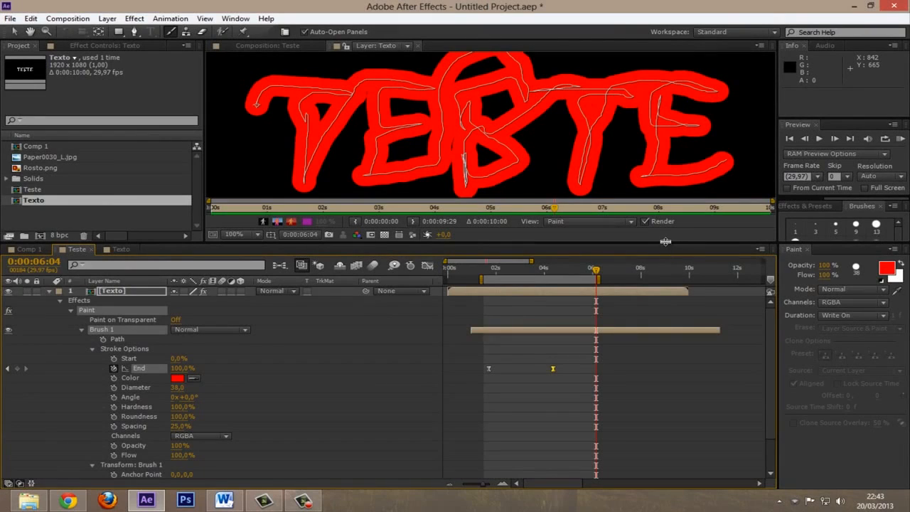
Compare the Teste composition view with the Texto layer view, preview the composition and scrub back to 0:00:02:20.
drag(666, 244, 673, 321)
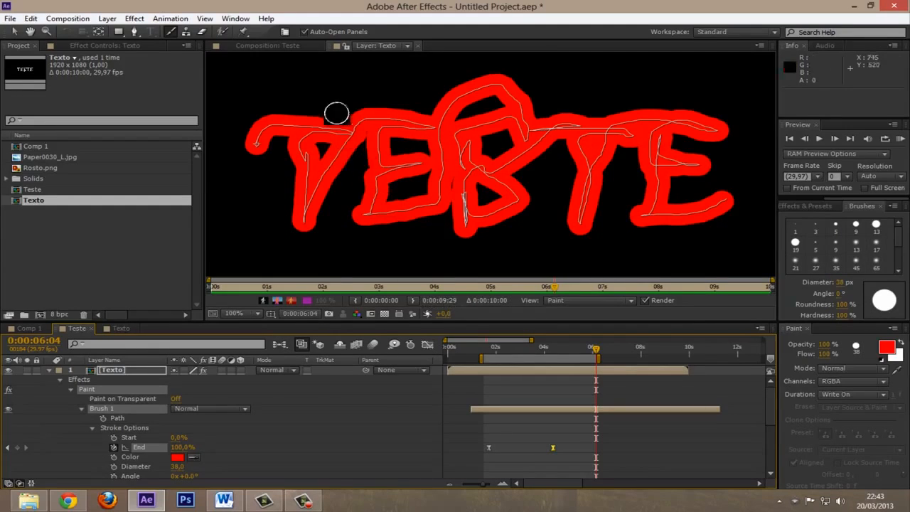
click(282, 43)
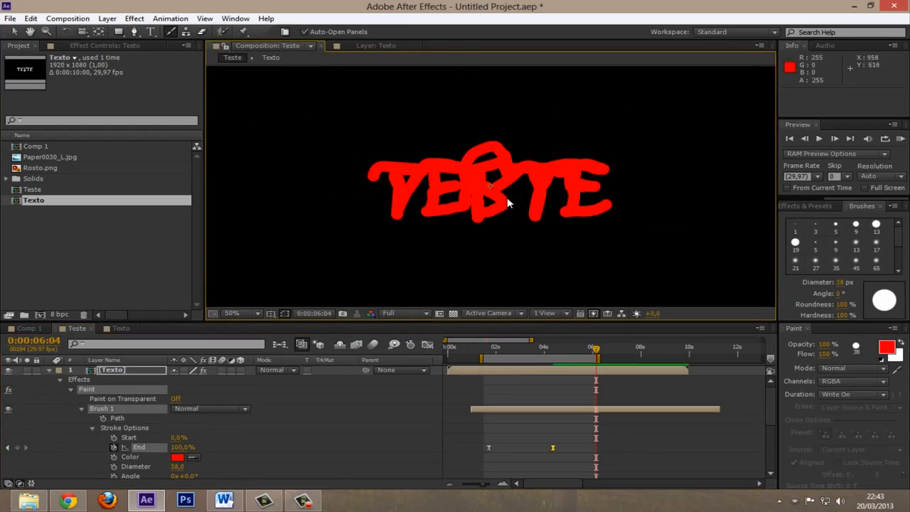
drag(554, 323, 554, 282)
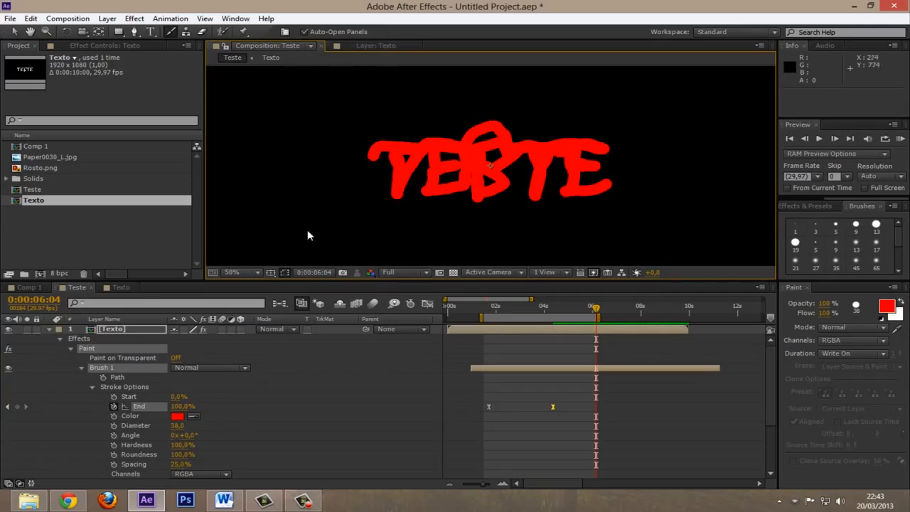
click(385, 46)
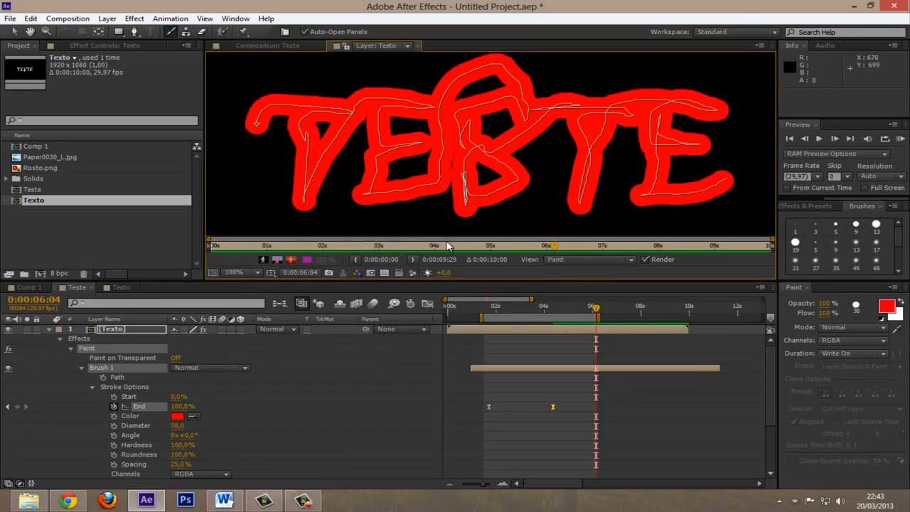
click(261, 45)
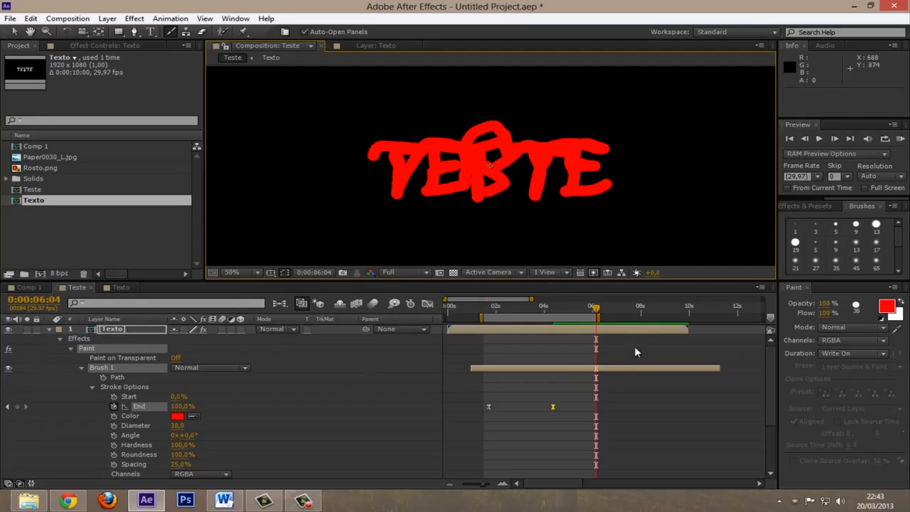
key(KP_0)
drag(554, 309, 512, 309)
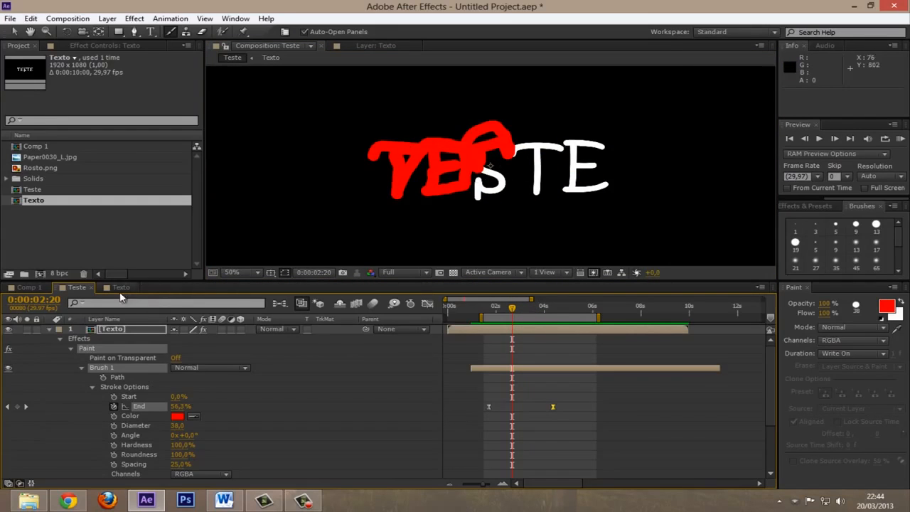
Duplicate the collapsed Texto layer and open the effect controls of the lower copy.
click(49, 331)
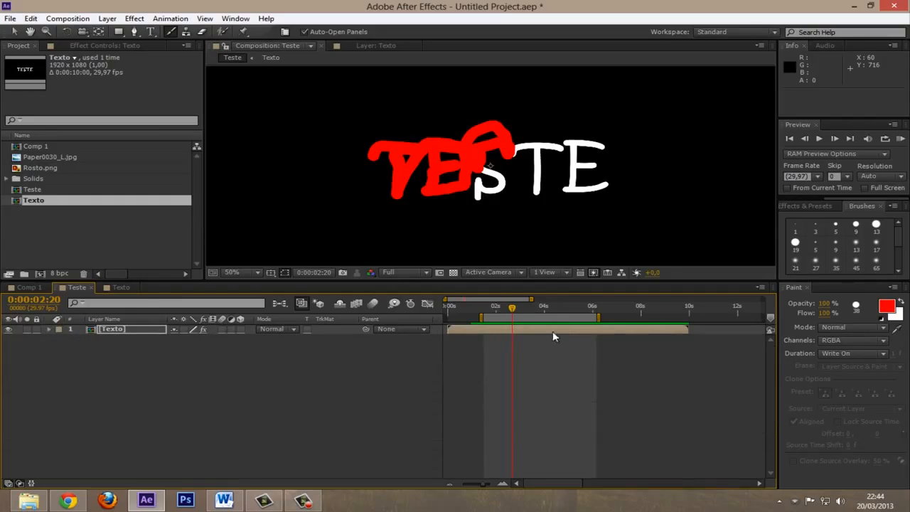
click(120, 327)
key(ctrl+d)
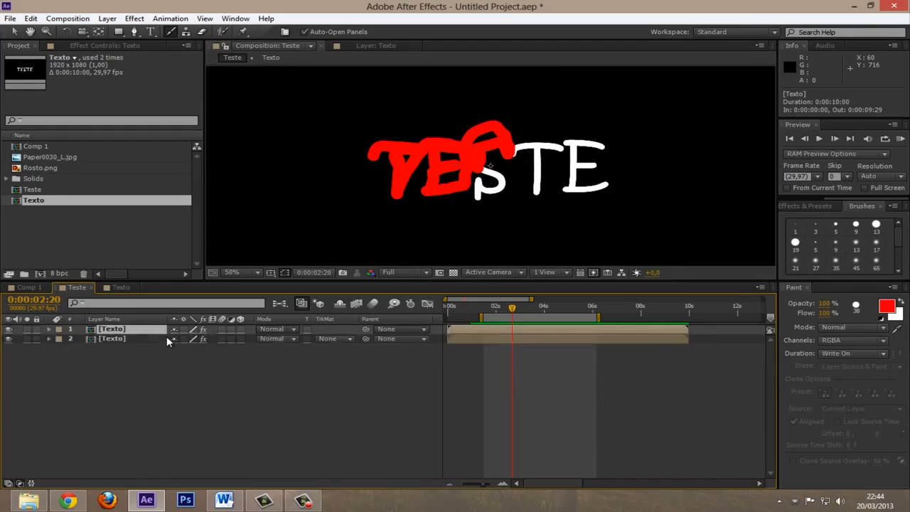
click(166, 336)
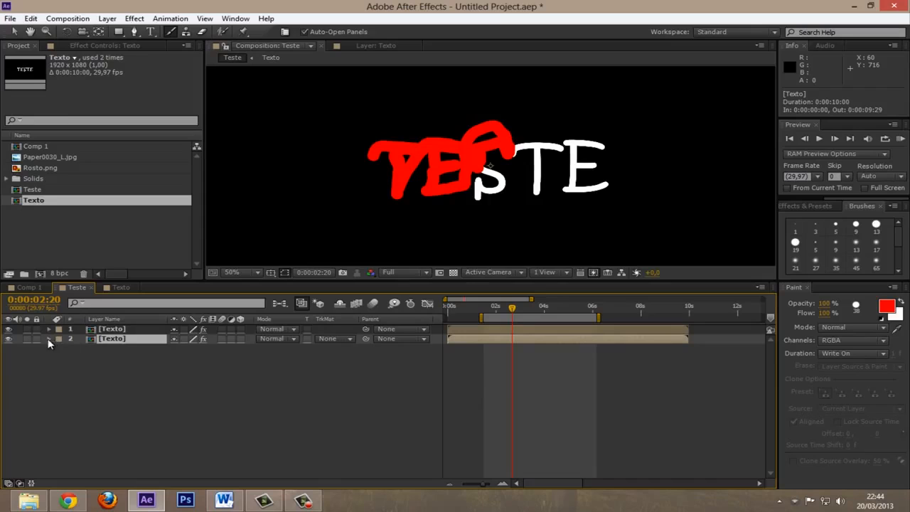
click(74, 46)
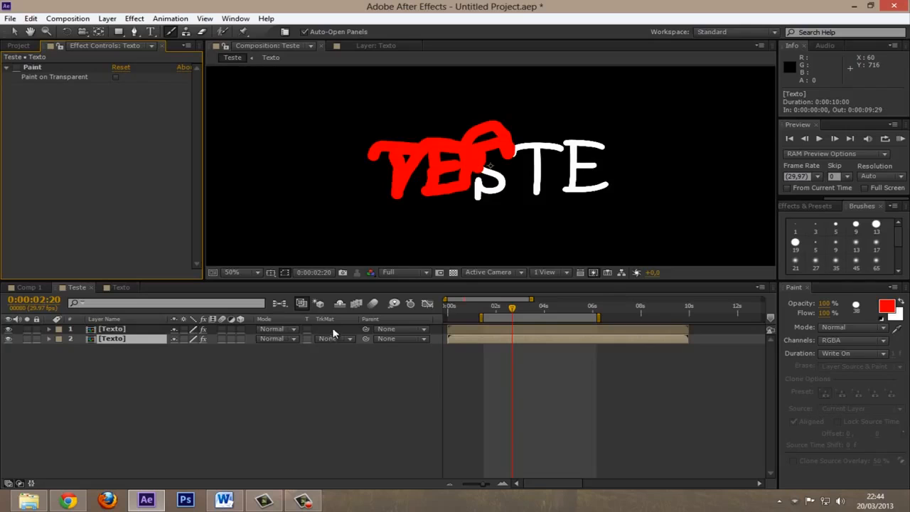
Review the lower Texto copy's track matte options and toggle the timeline's layer switches and transfer controls columns.
click(349, 340)
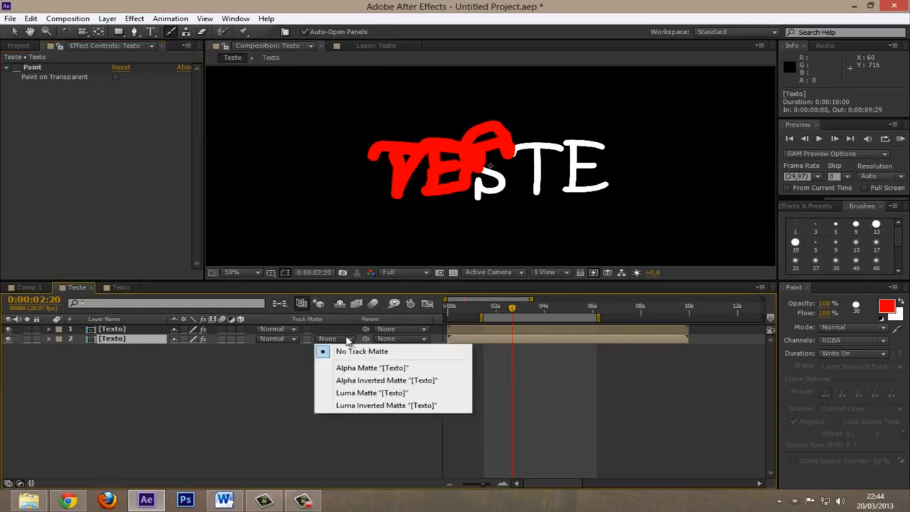
click(261, 361)
click(8, 484)
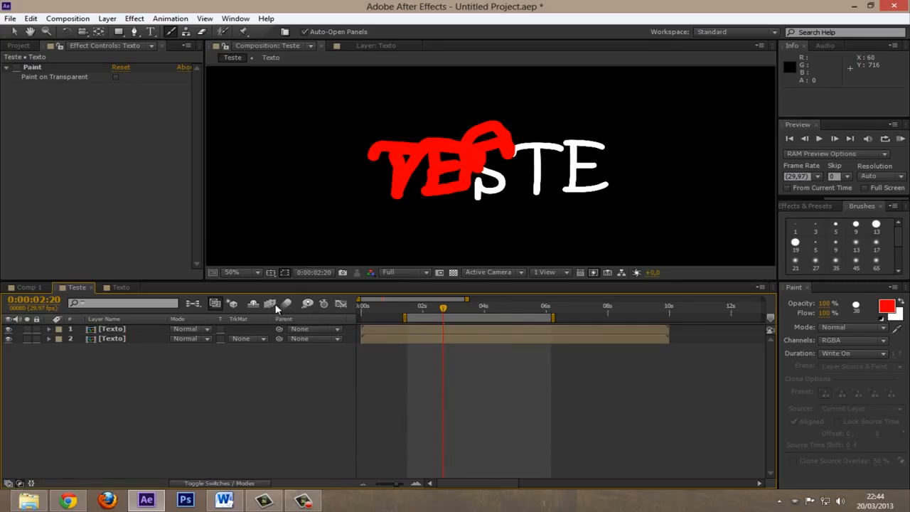
click(8, 483)
click(20, 484)
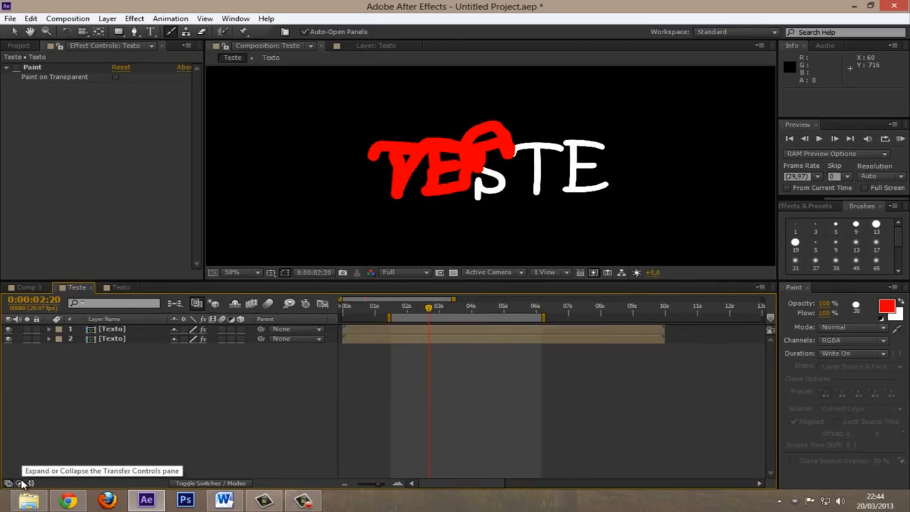
Show the transfer controls columns and set the lower Texto copy's track matte to Luma Matte.
click(20, 484)
click(19, 483)
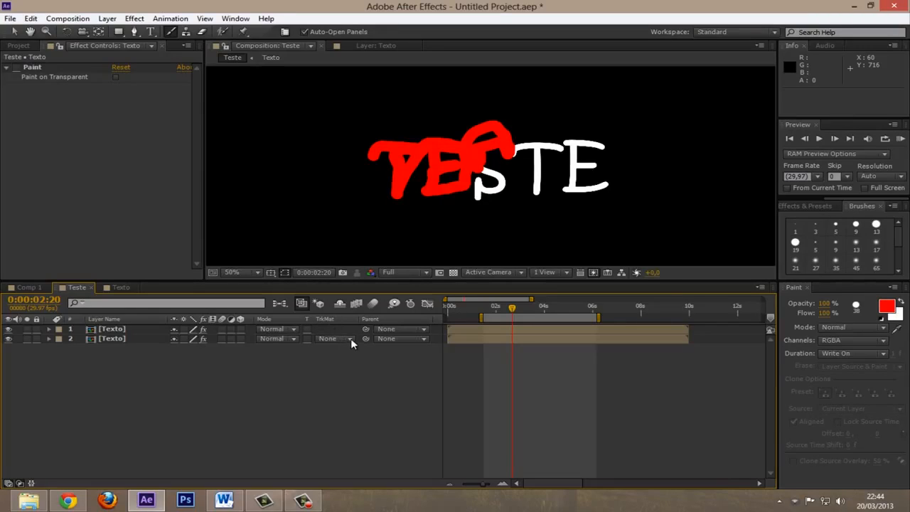
click(351, 339)
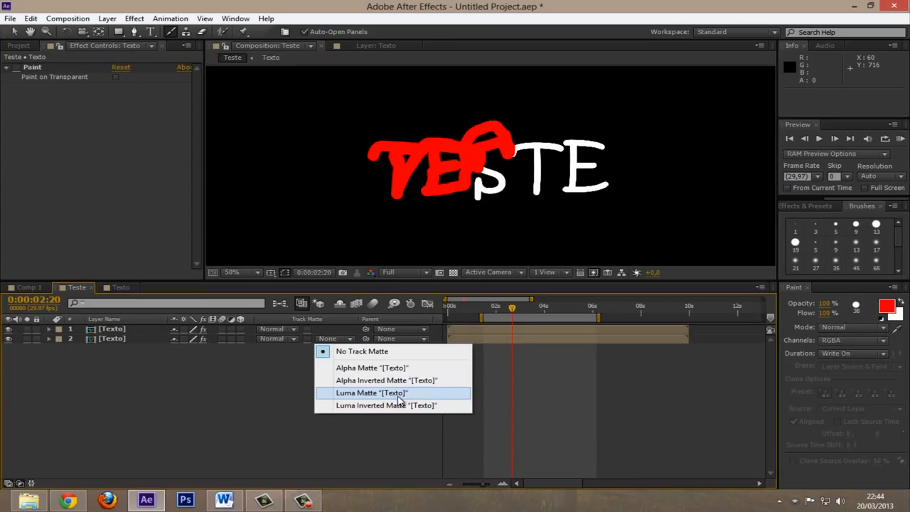
click(371, 392)
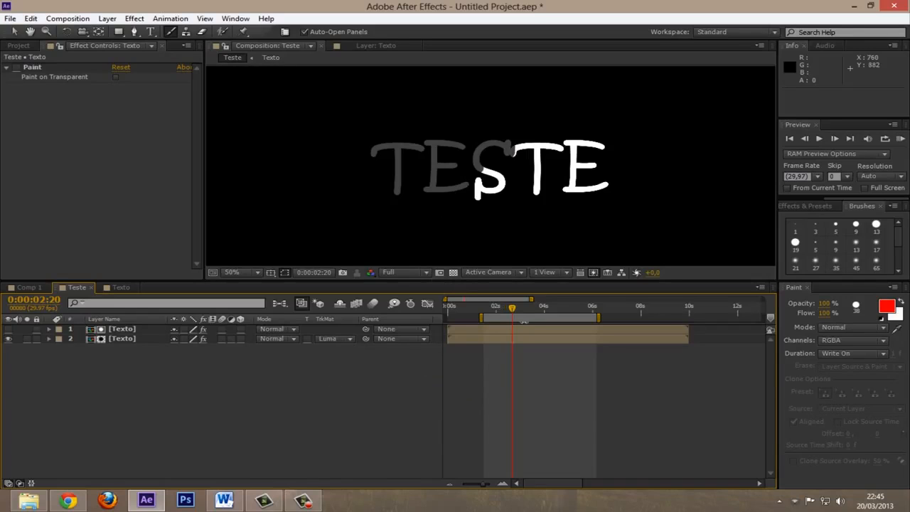
click(340, 340)
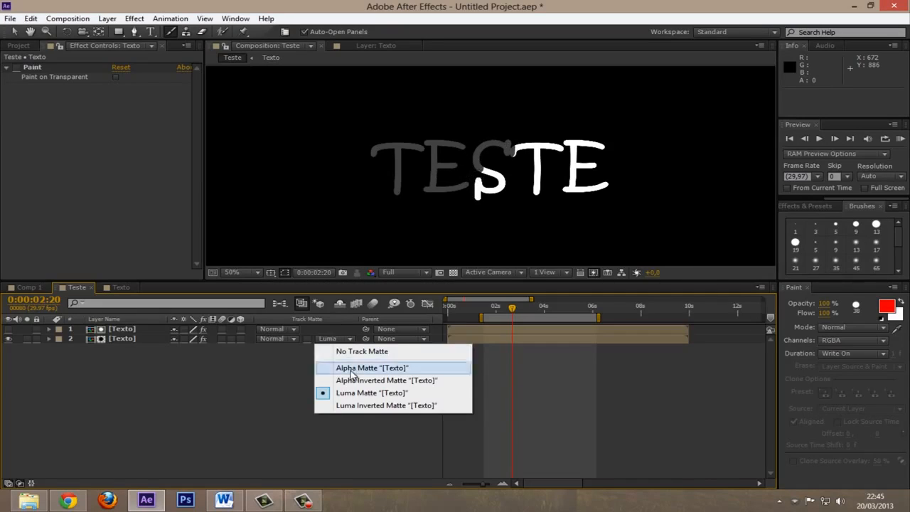
click(250, 392)
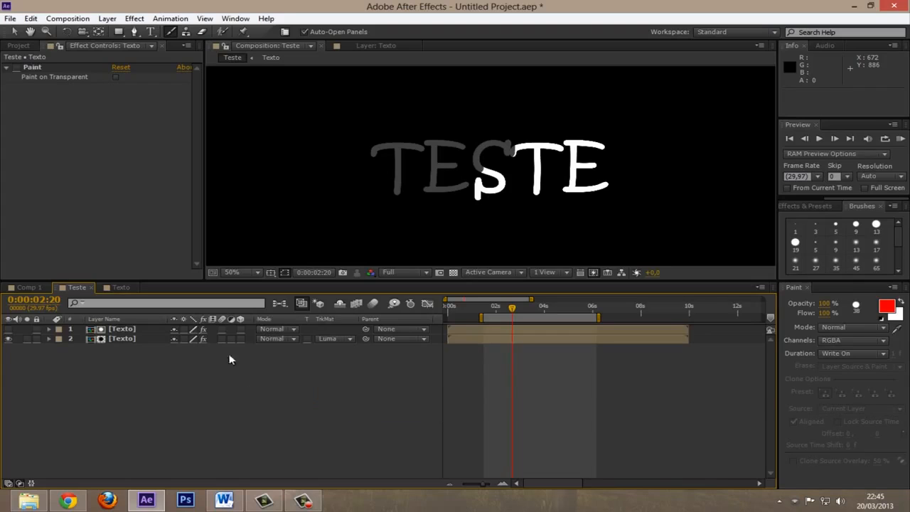
Turn on Paint on Transparent for the upper Texto copy and scrub the Teste composition to 0:00:02:22.
click(134, 330)
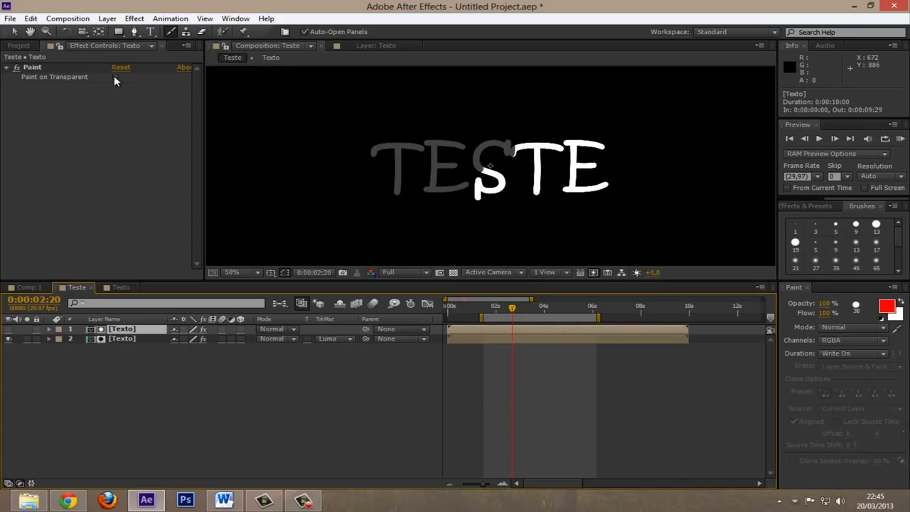
click(115, 76)
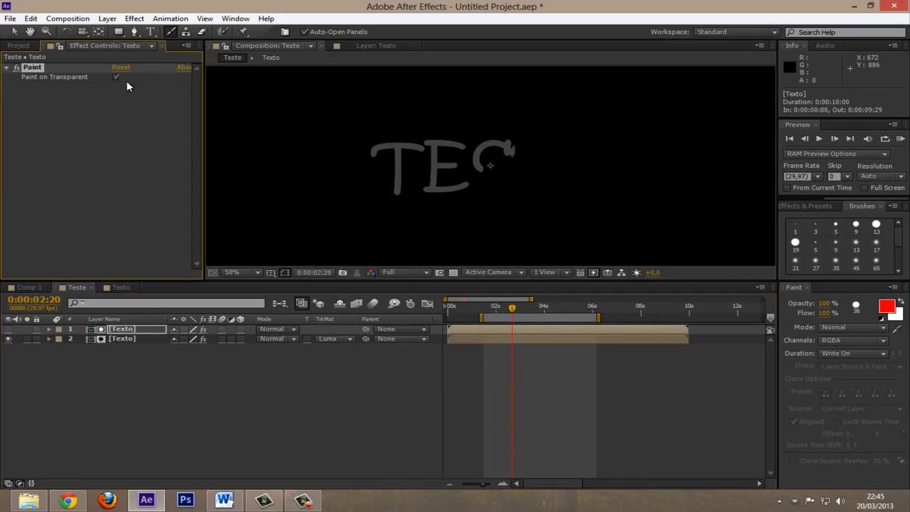
click(501, 307)
mouse_move(505, 308)
mouse_down()
mouse_move(544, 309)
mouse_move(493, 311)
mouse_move(514, 307)
mouse_up()
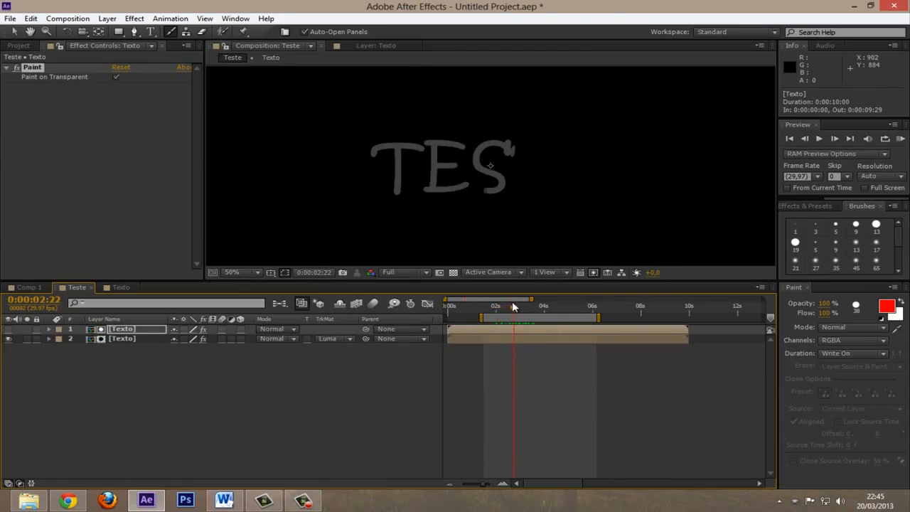
Check the partly revealed text against the transparency grid and inspect it at 25% and 100% magnification.
click(453, 273)
click(453, 273)
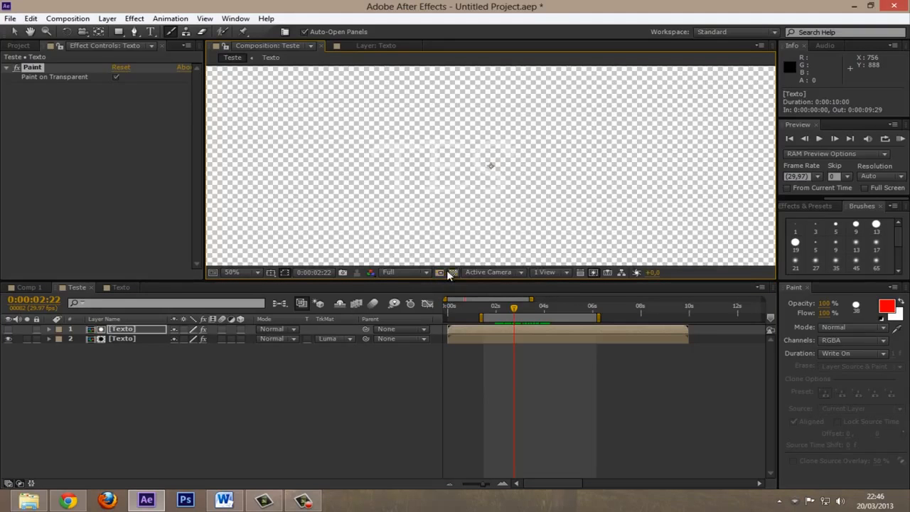
scroll(376, 156, down, 2)
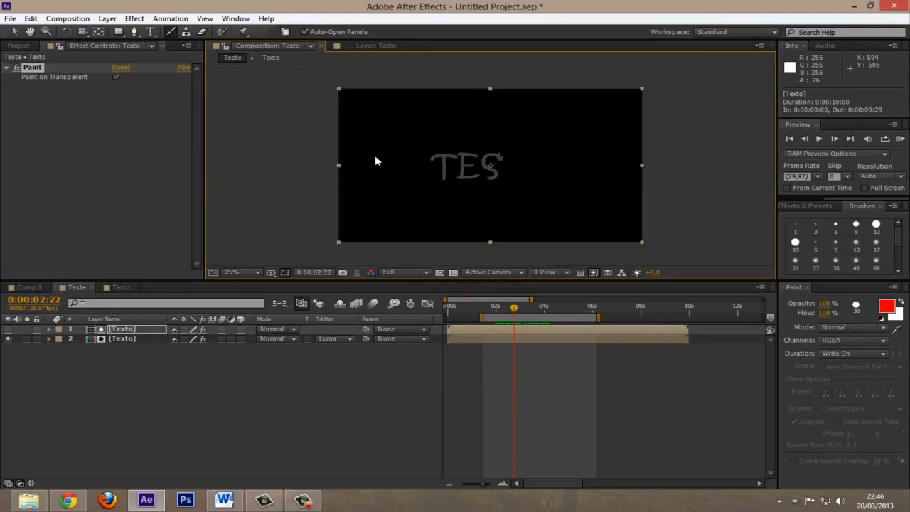
scroll(375, 156, up, 3)
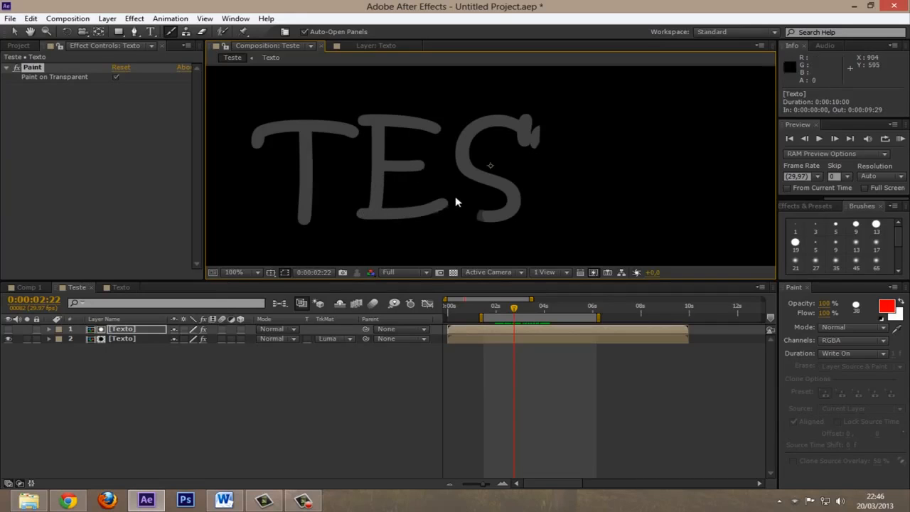
Review the track matte setup of both Texto copies and RAM preview the reveal with the playhead at 0:00:02:11.
click(335, 338)
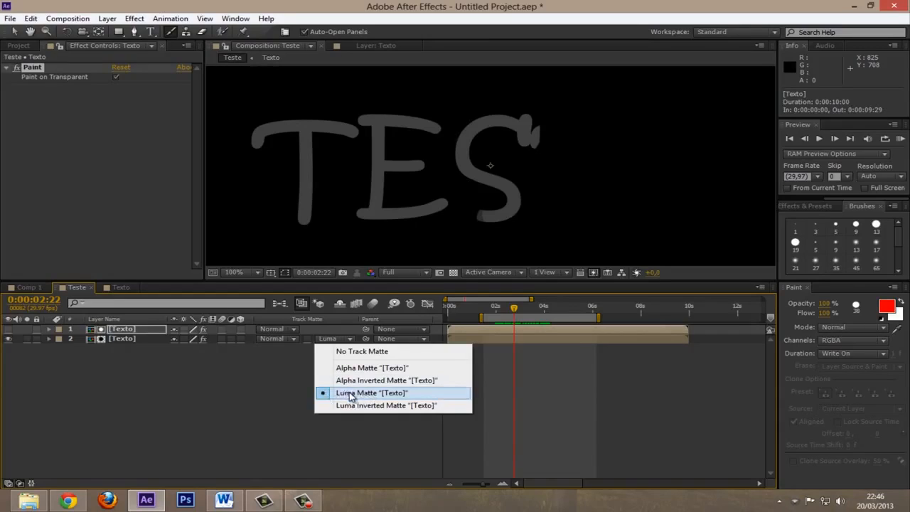
click(136, 341)
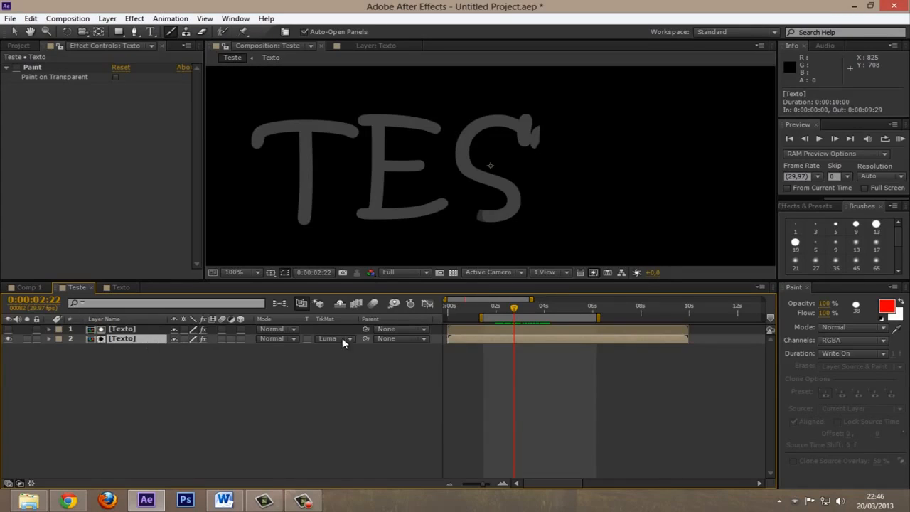
click(155, 329)
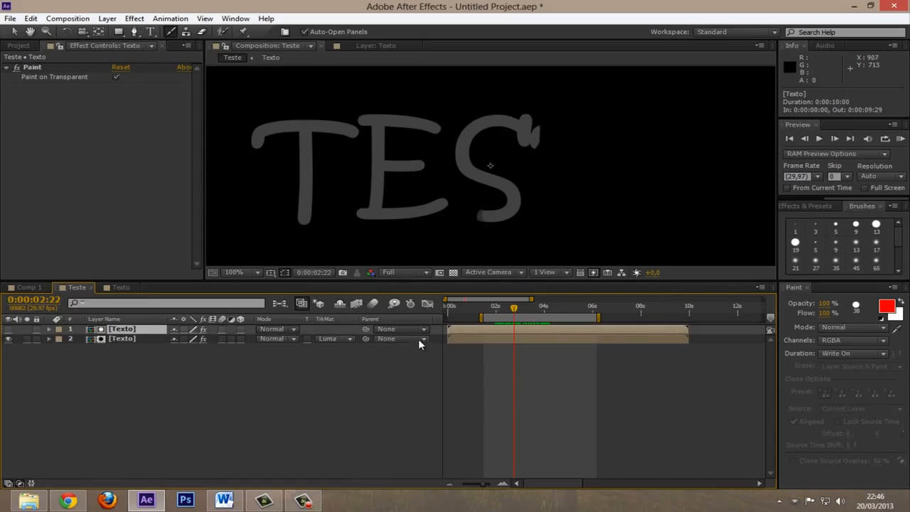
mouse_move(514, 317)
mouse_down()
mouse_move(494, 313)
mouse_move(552, 307)
mouse_move(504, 313)
mouse_up()
key(KP_0)
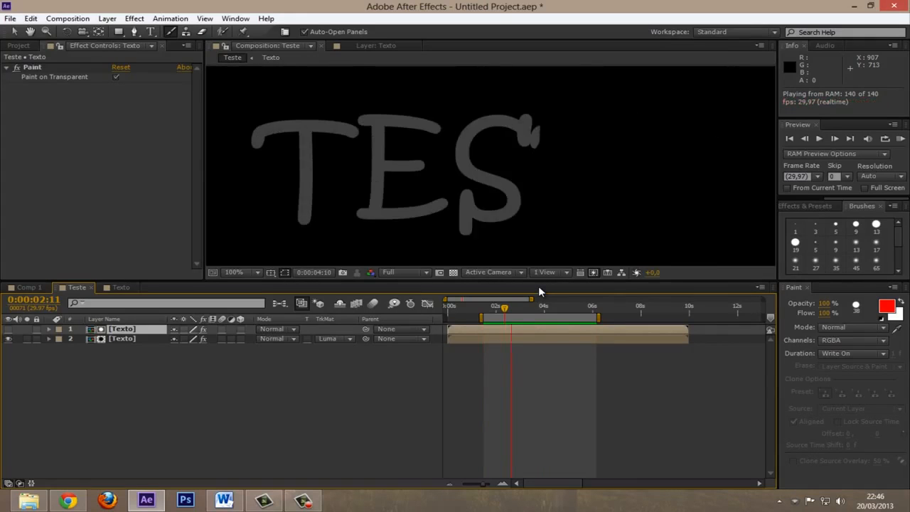
key(space)
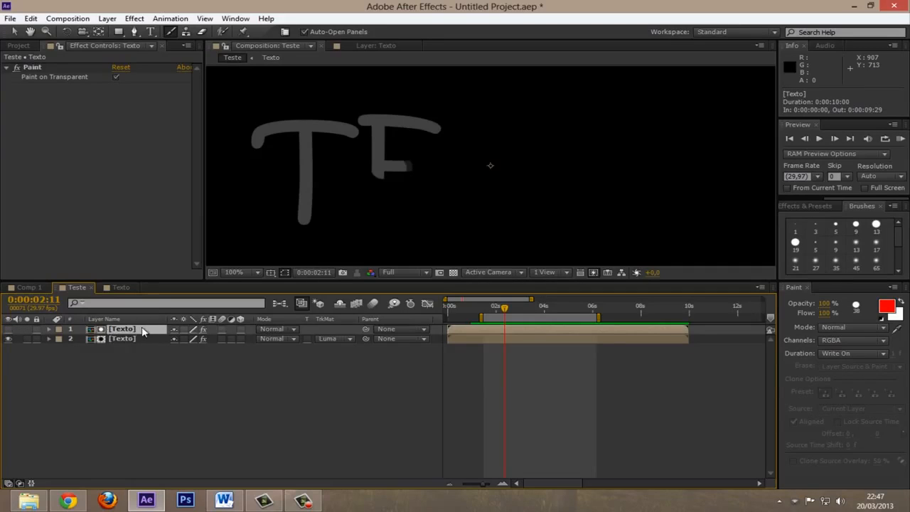
Lengthen the first End keyframe's easing in the Graph Editor for the upper Texto copy's Brush 1 stroke and RAM preview the reveal.
click(49, 329)
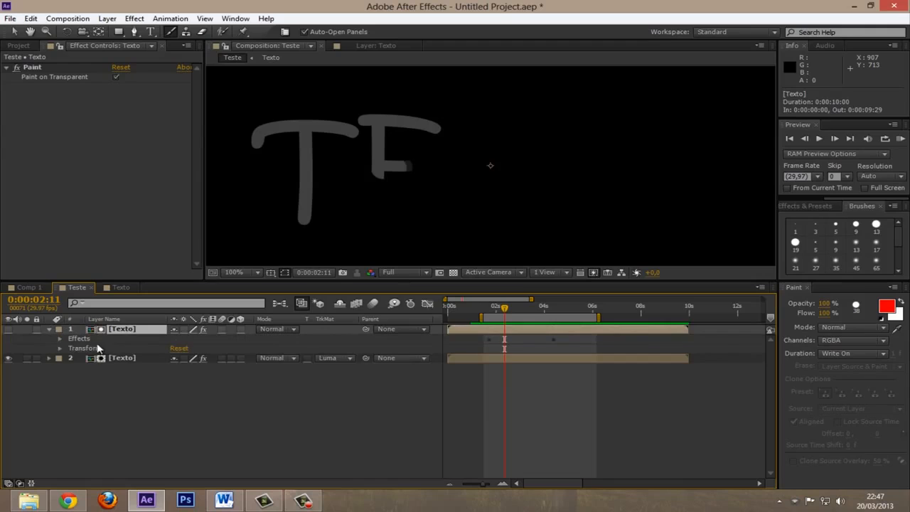
click(59, 339)
click(72, 350)
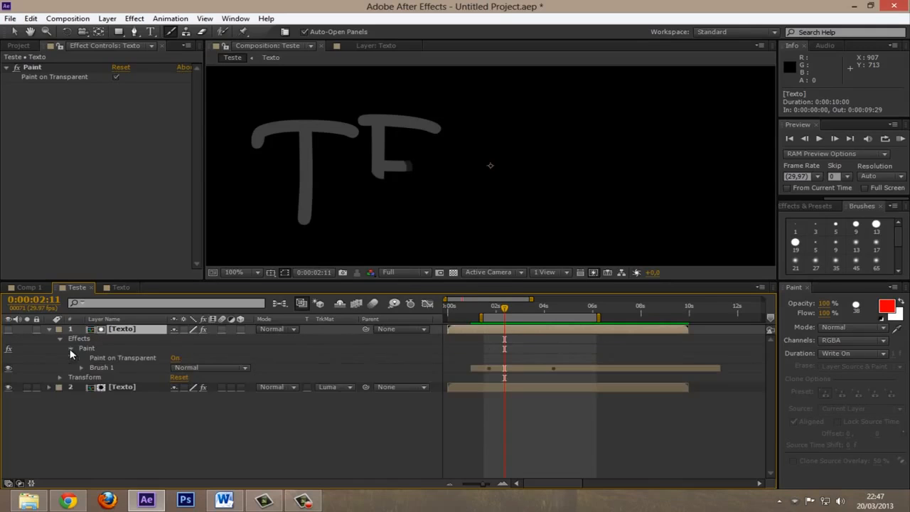
click(81, 367)
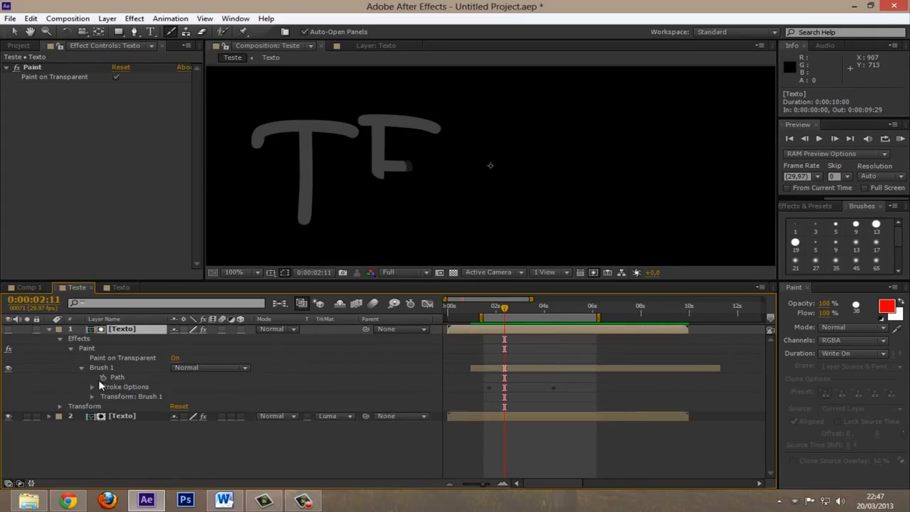
click(92, 386)
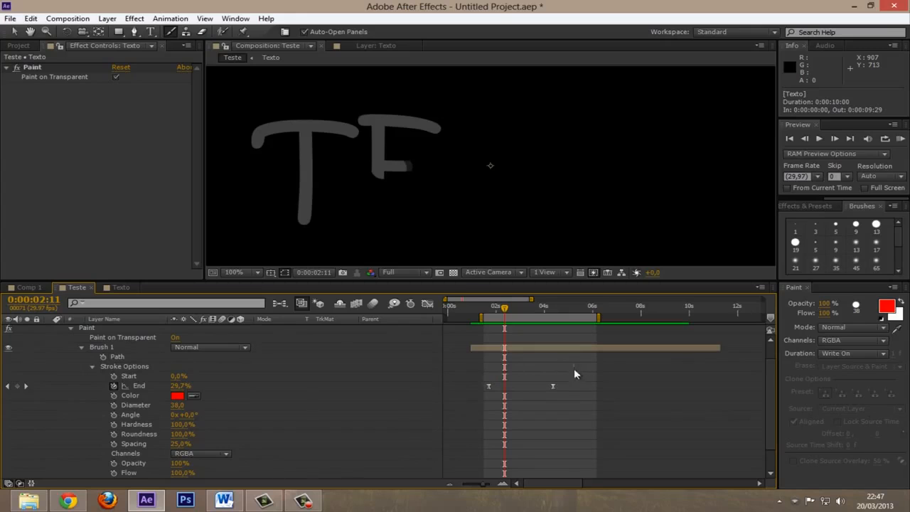
drag(574, 368, 478, 398)
click(427, 303)
click(489, 449)
drag(502, 452, 509, 449)
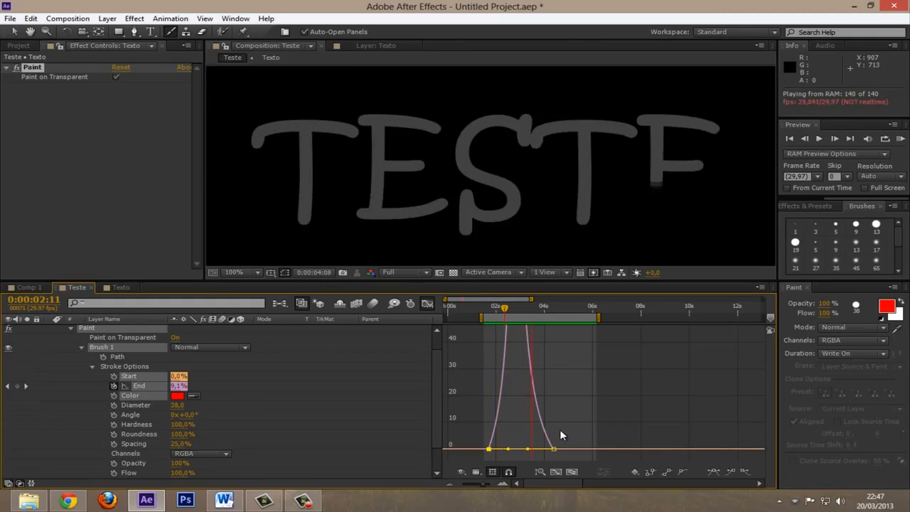
key(space)
key(KP_0)
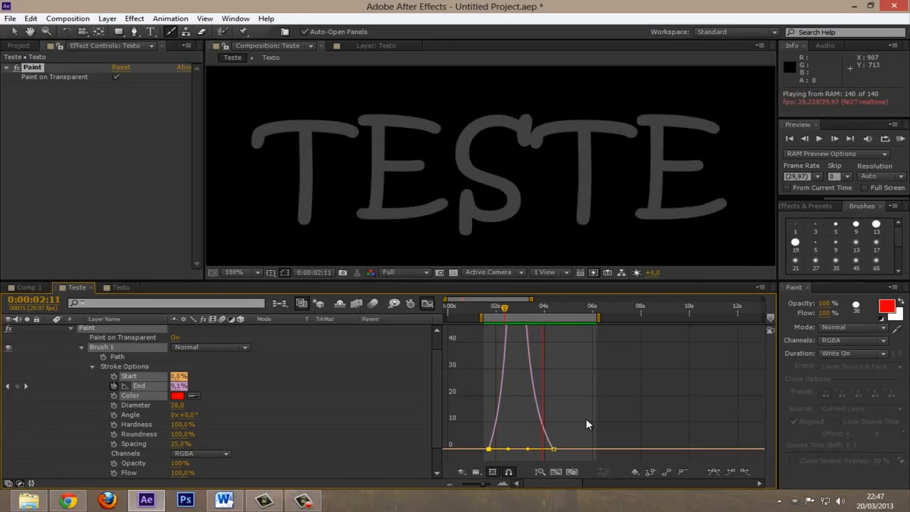
Collapse Brush 1's Stroke Options, deselect the keyframes and RAM preview the whole Teste frame at 25% magnification.
scroll(94, 358, down, 1)
click(93, 357)
scroll(472, 144, up, 2)
scroll(472, 144, down, 6)
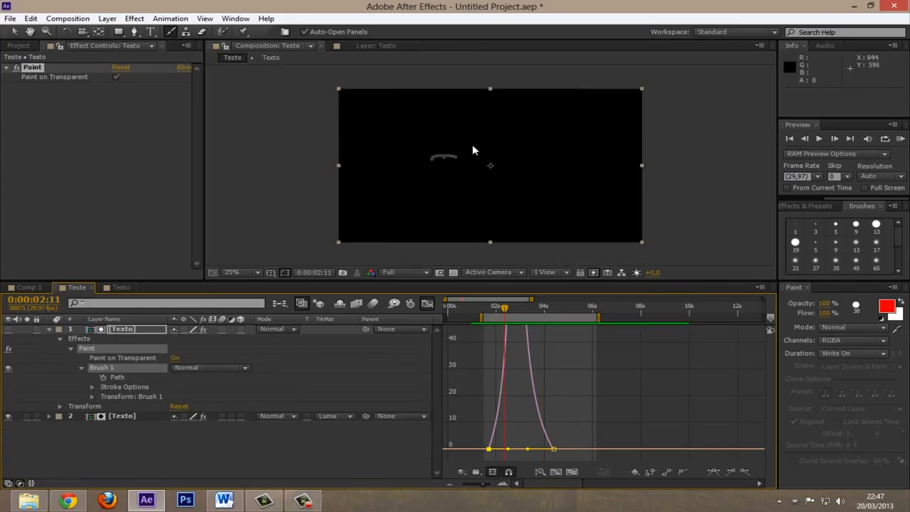
click(463, 367)
key(KP_0)
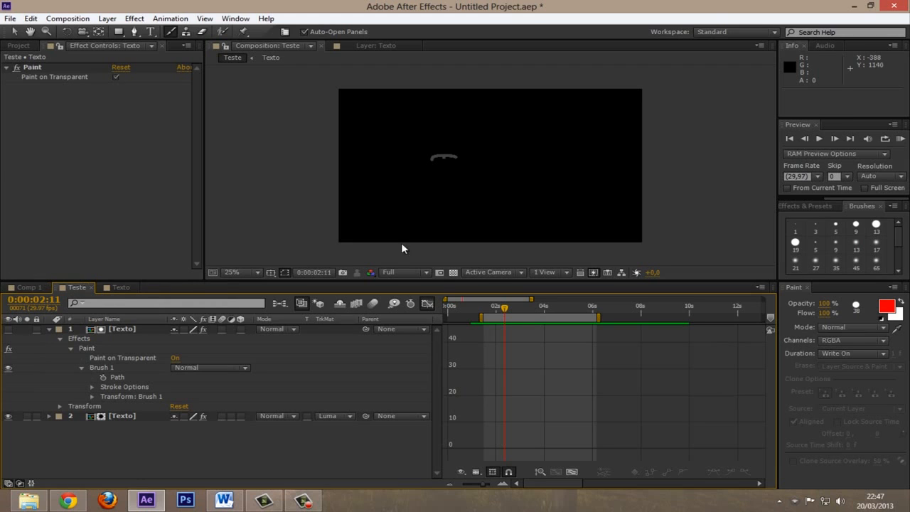
Move the Teste playhead to 0:00:01:26 and switch to the Comp 1 composition.
mouse_move(510, 313)
mouse_down()
mouse_move(585, 307)
mouse_move(490, 309)
mouse_up()
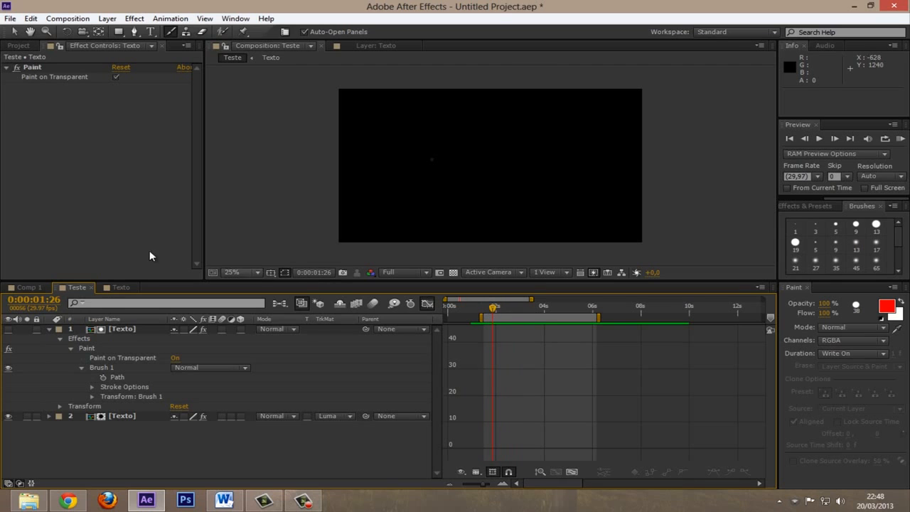
click(41, 288)
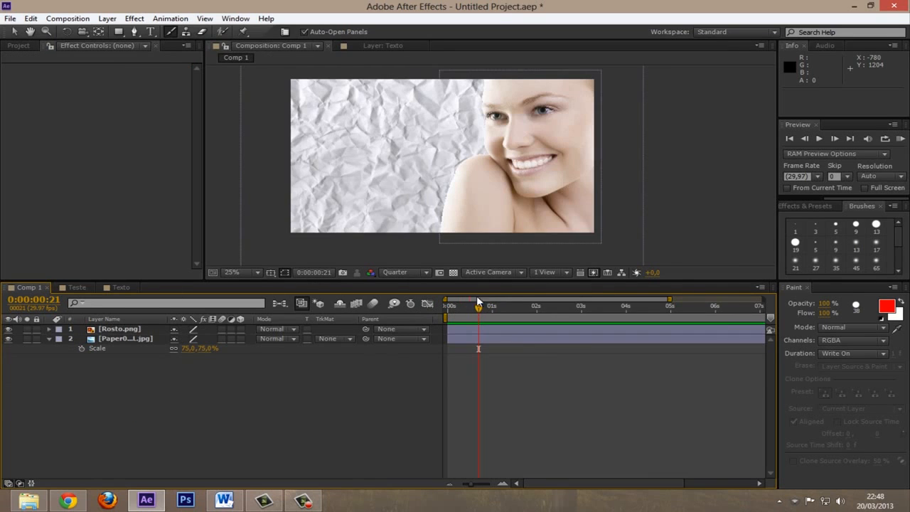